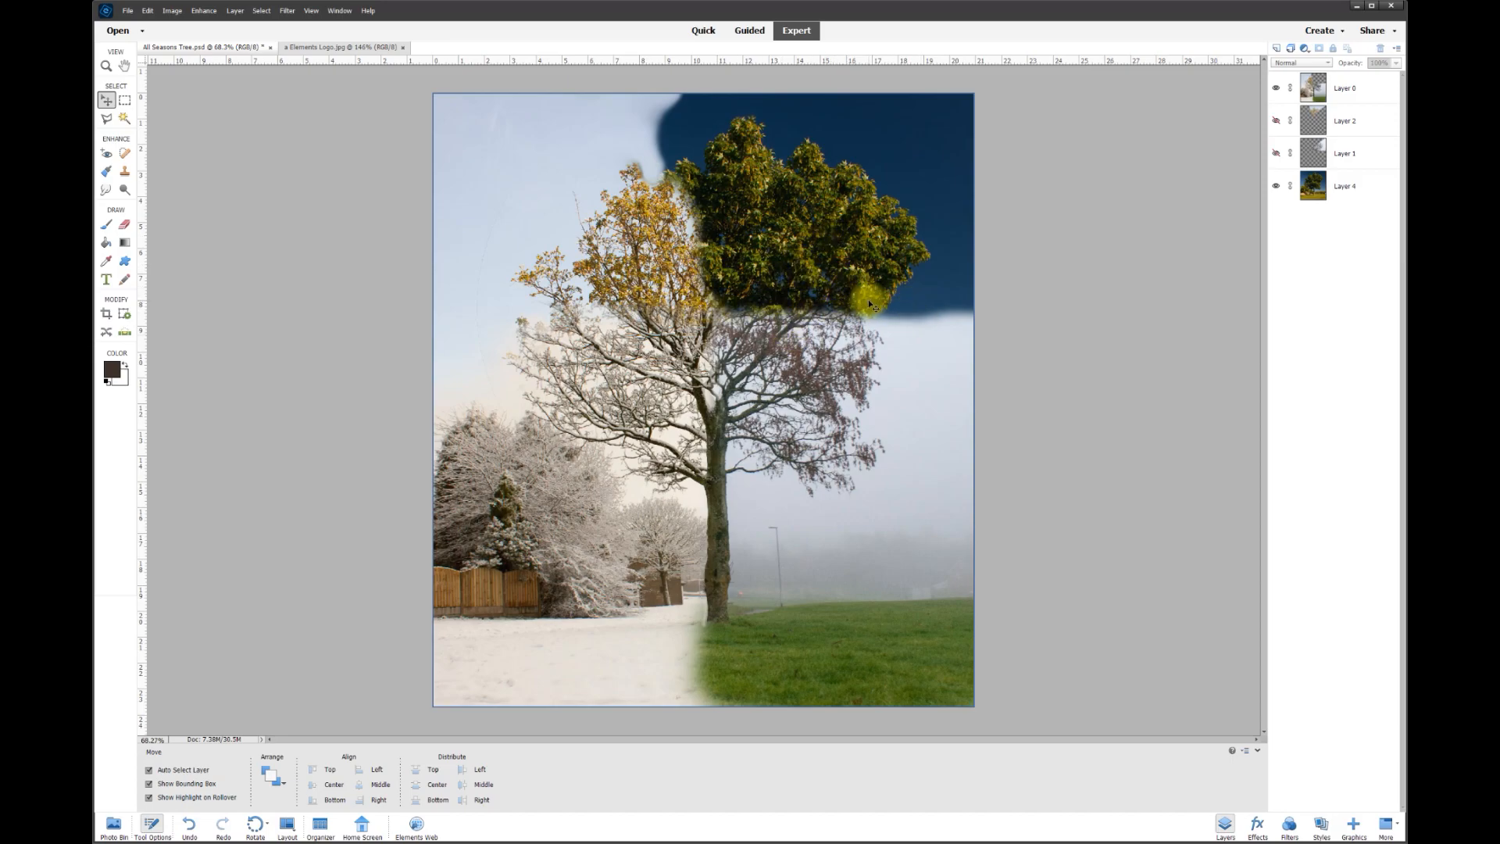
Step: Hide Layer 4 and show Layer 2 and Layer 1 to restore the autumn and bare-branch parts of the tree
left_click(1276, 187)
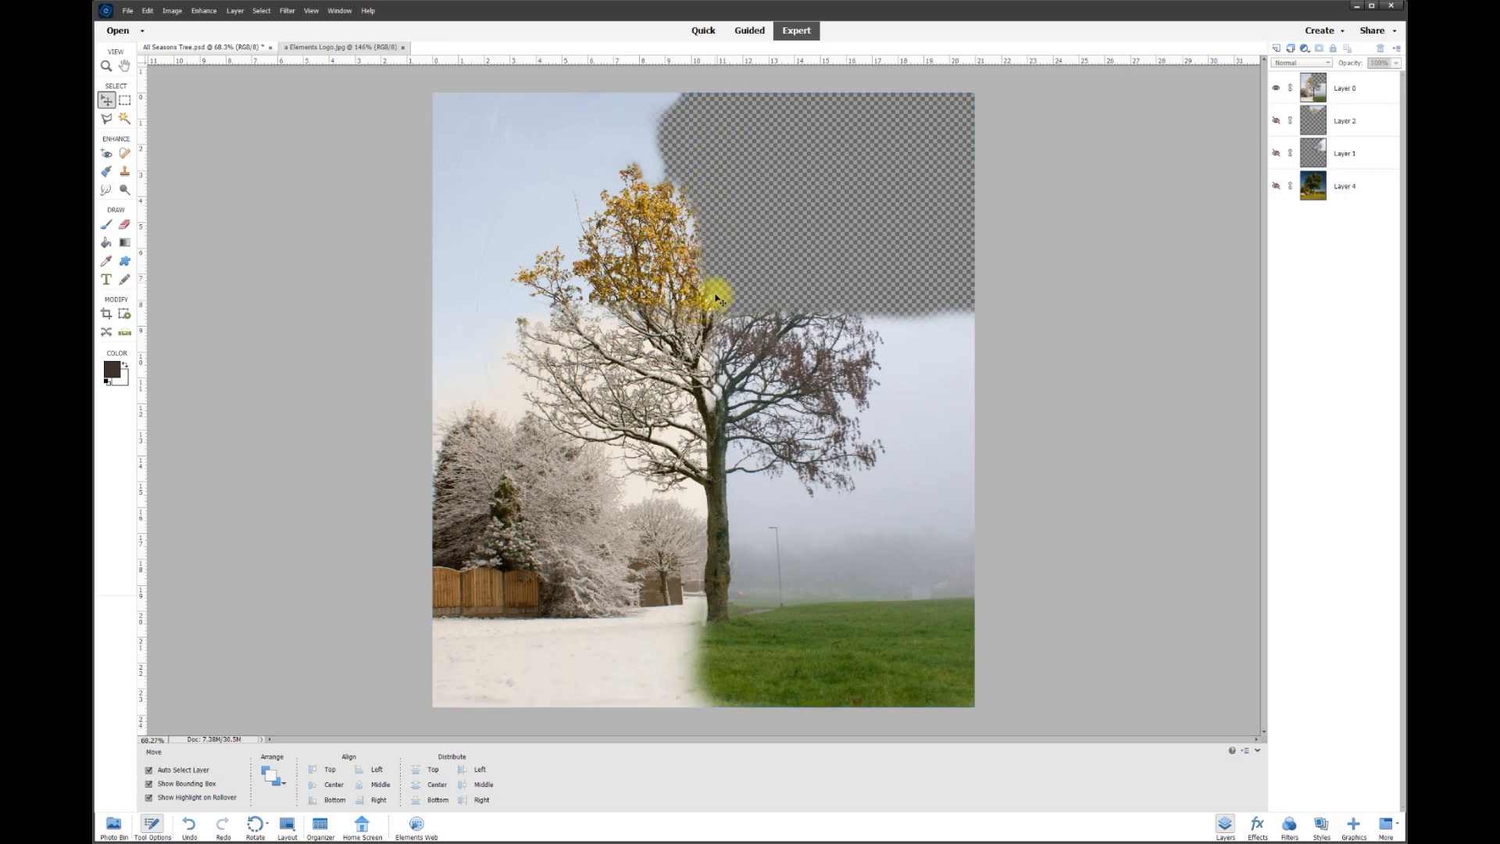
left_click(1276, 122)
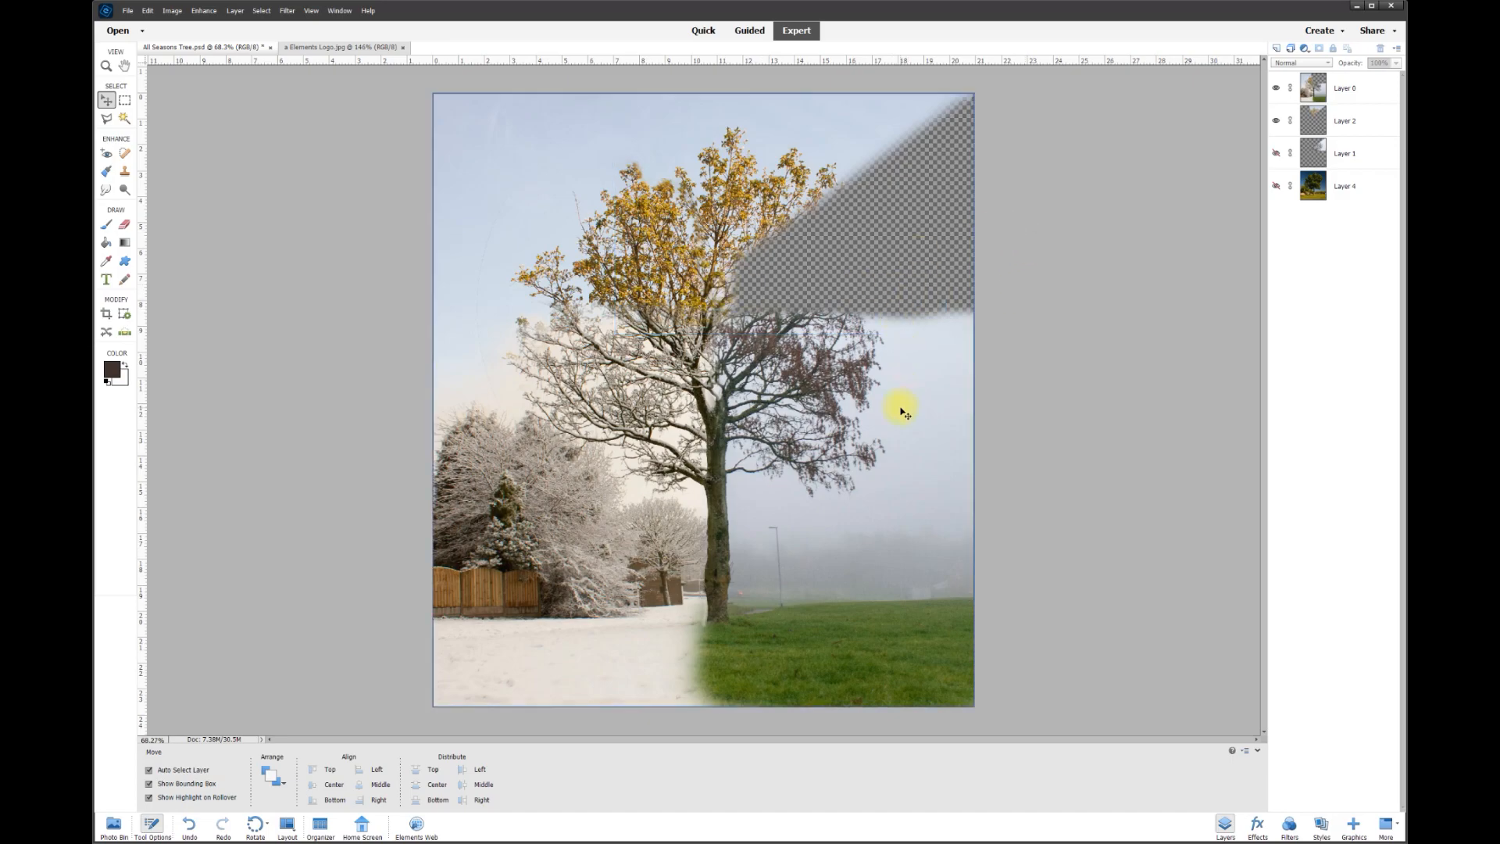
left_click(1276, 153)
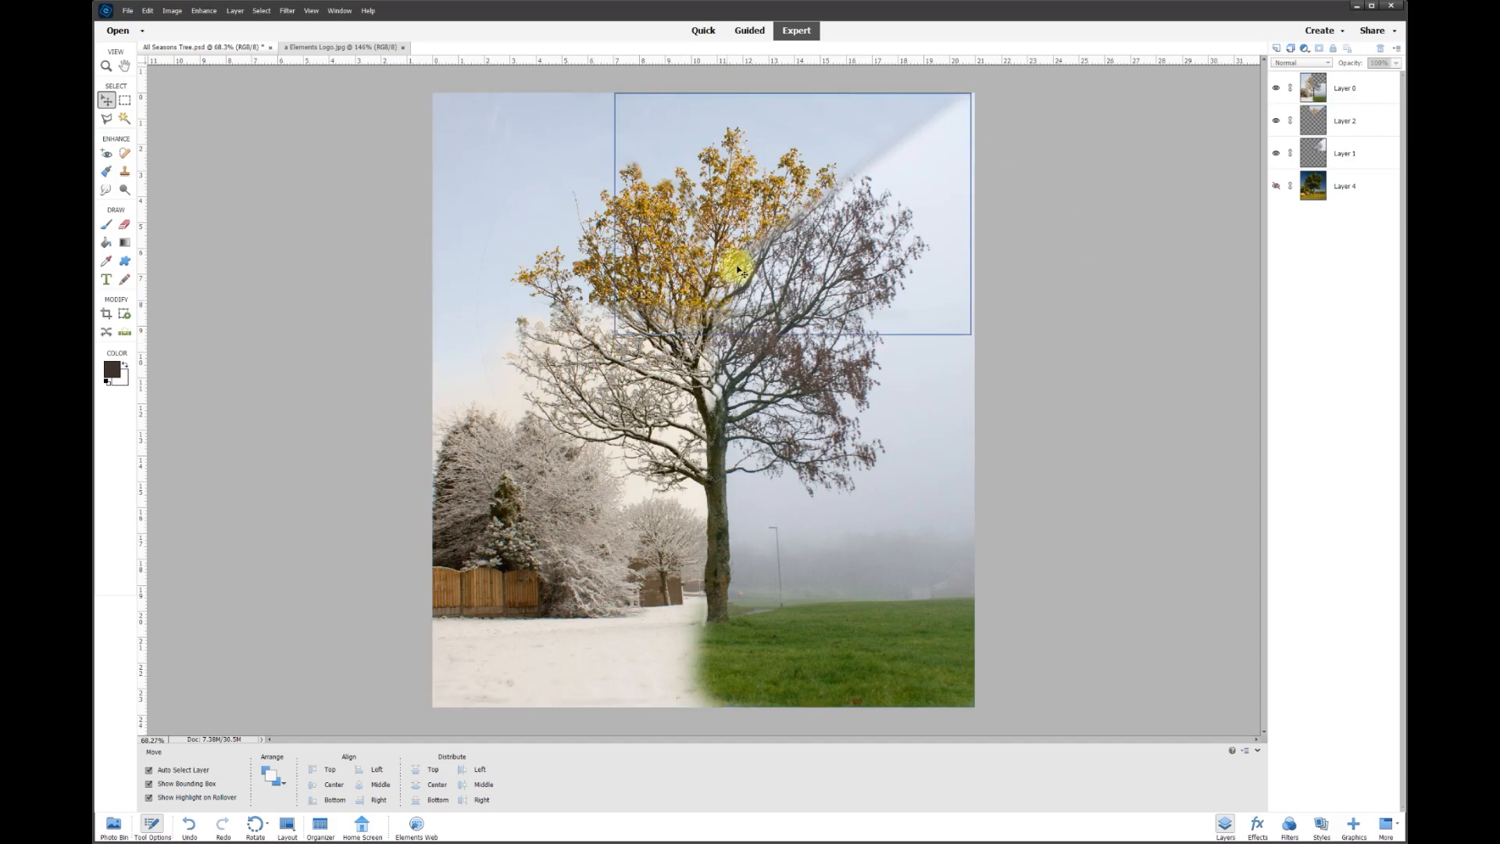
Step: Duplicate Layer 4 as a backup and move the original to the top of the layer stack with its visibility on
left_click(1345, 191)
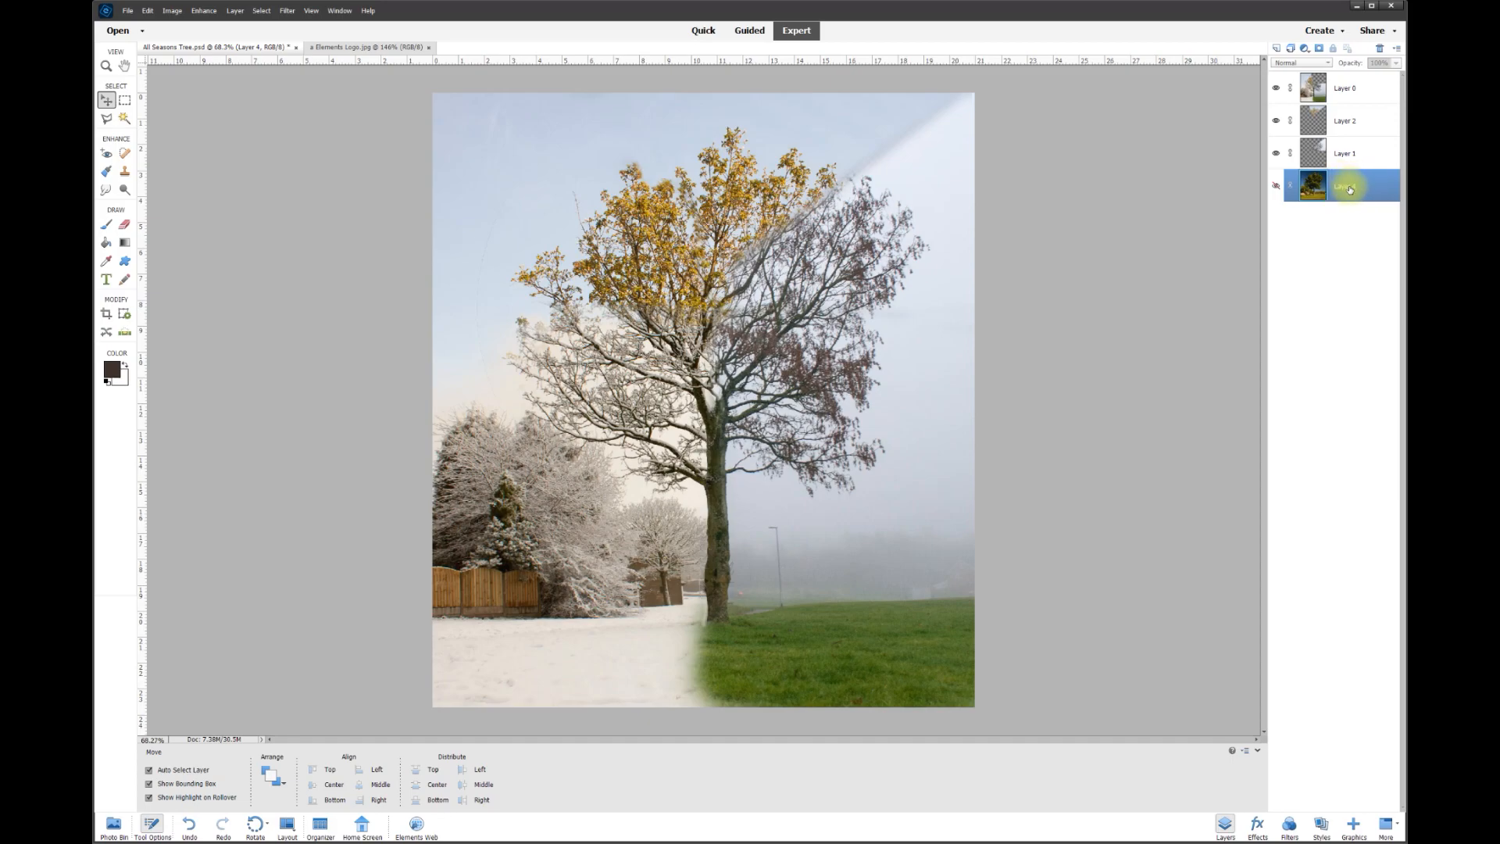
right_click(1343, 187)
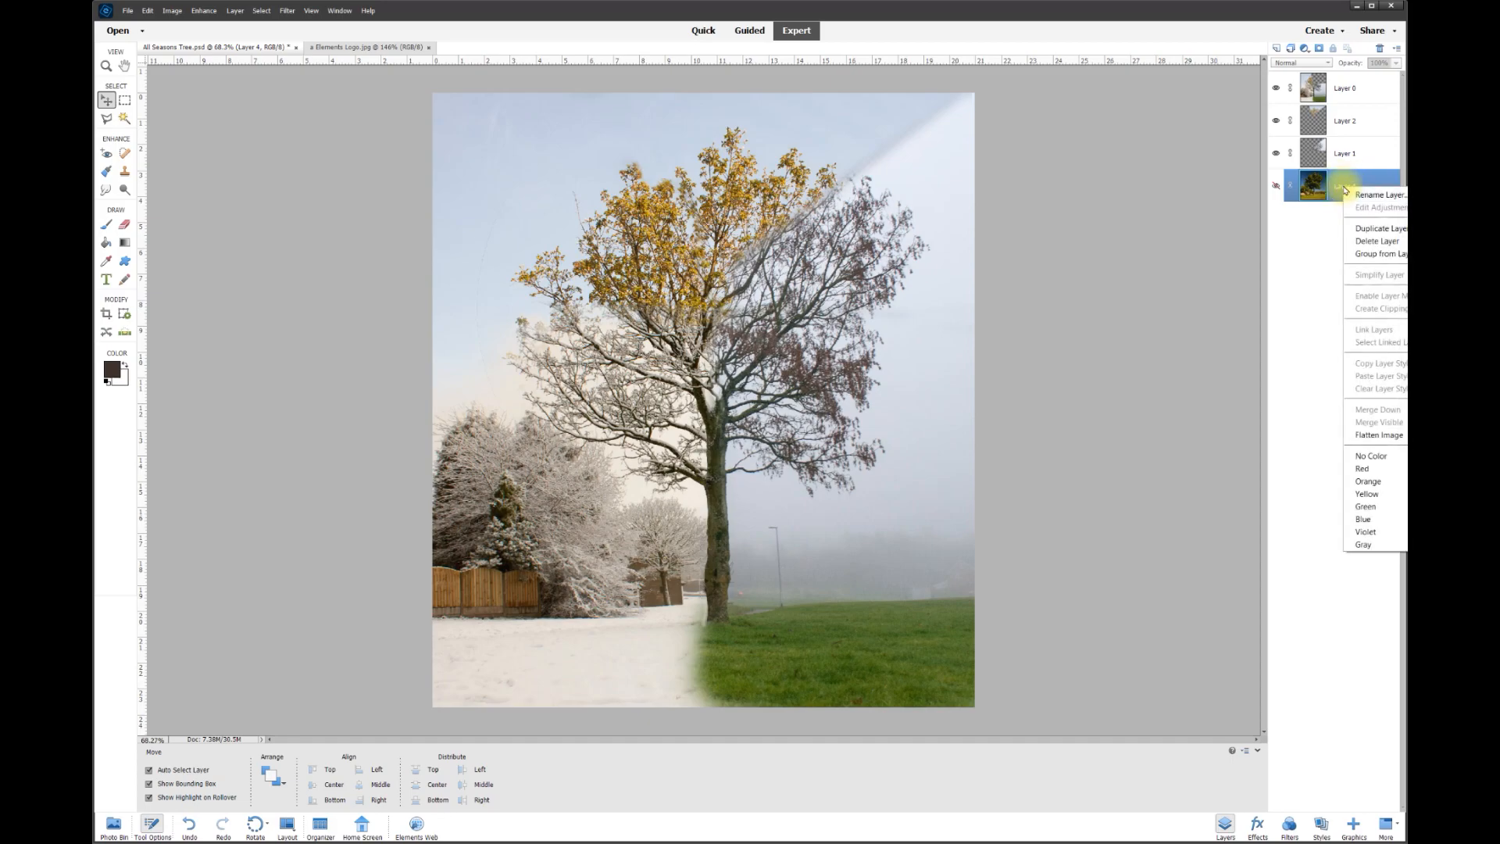
left_click(1367, 226)
left_click(715, 228)
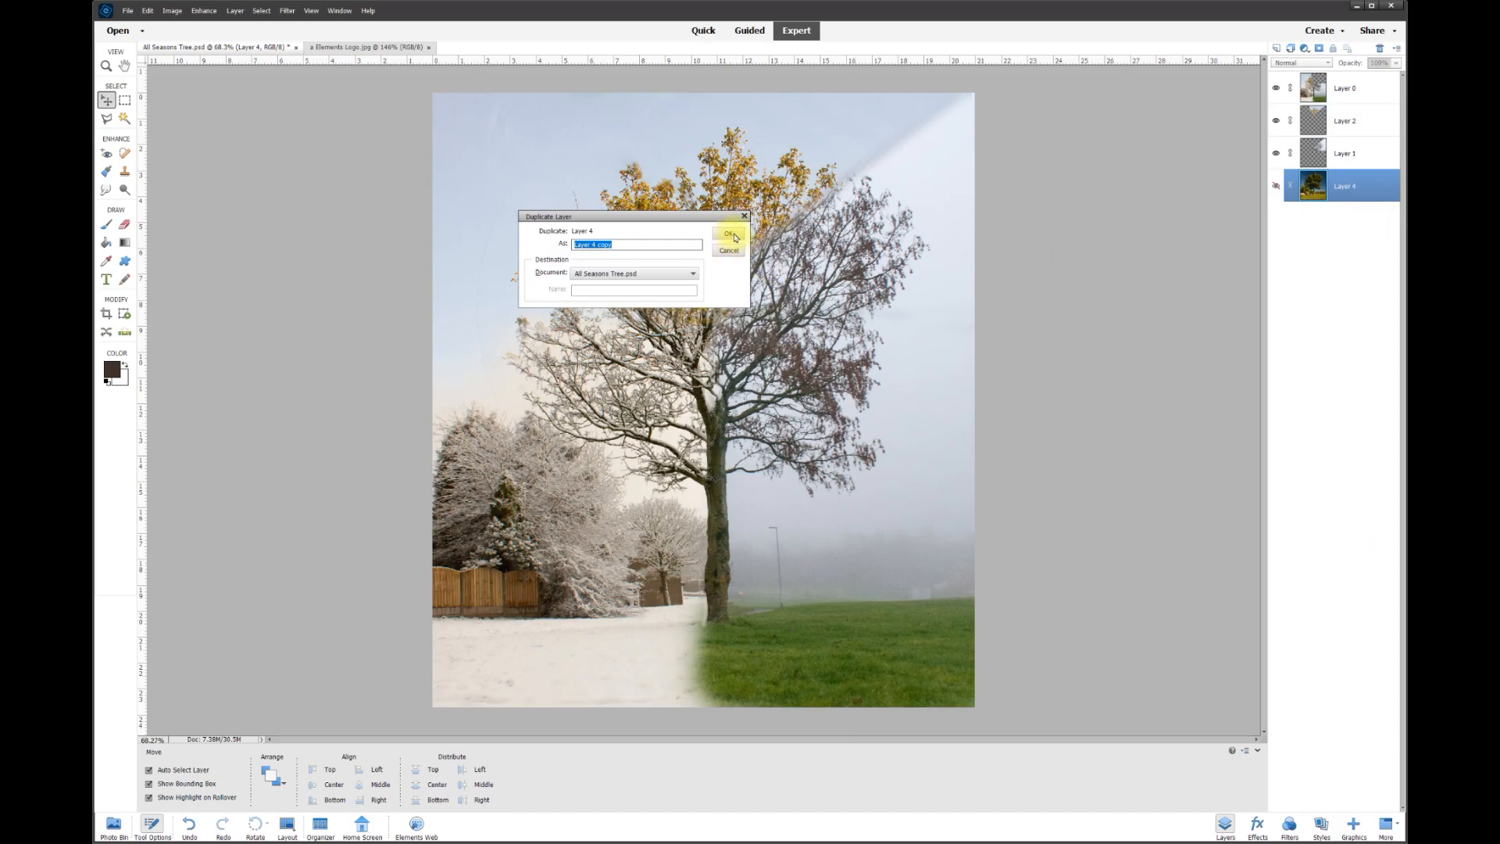
left_click_drag(1339, 217, 1342, 81)
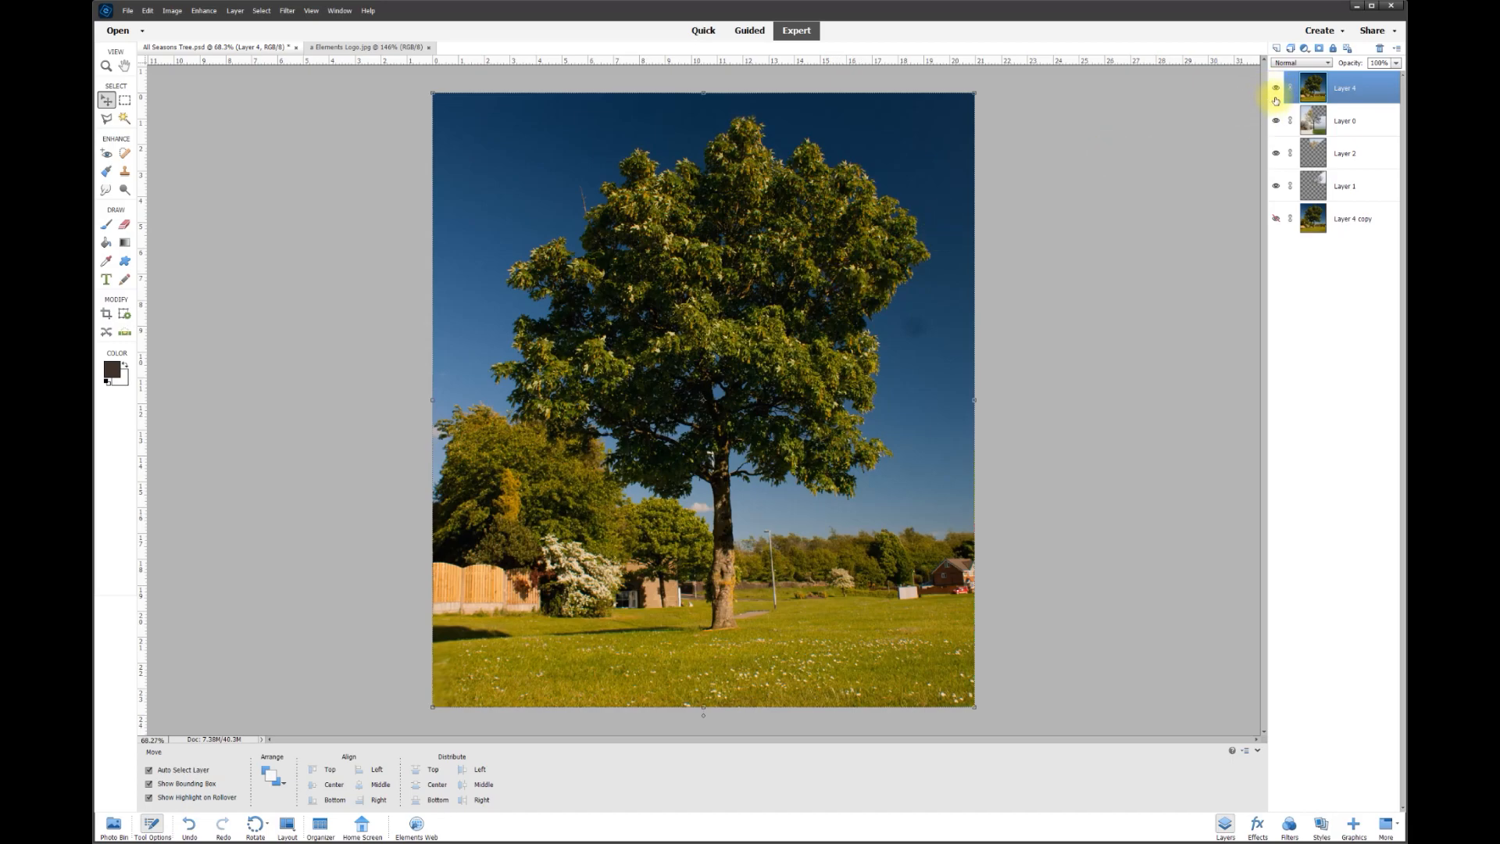
left_click(1277, 92)
left_click(1277, 93)
scroll(701, 320, "down", 1)
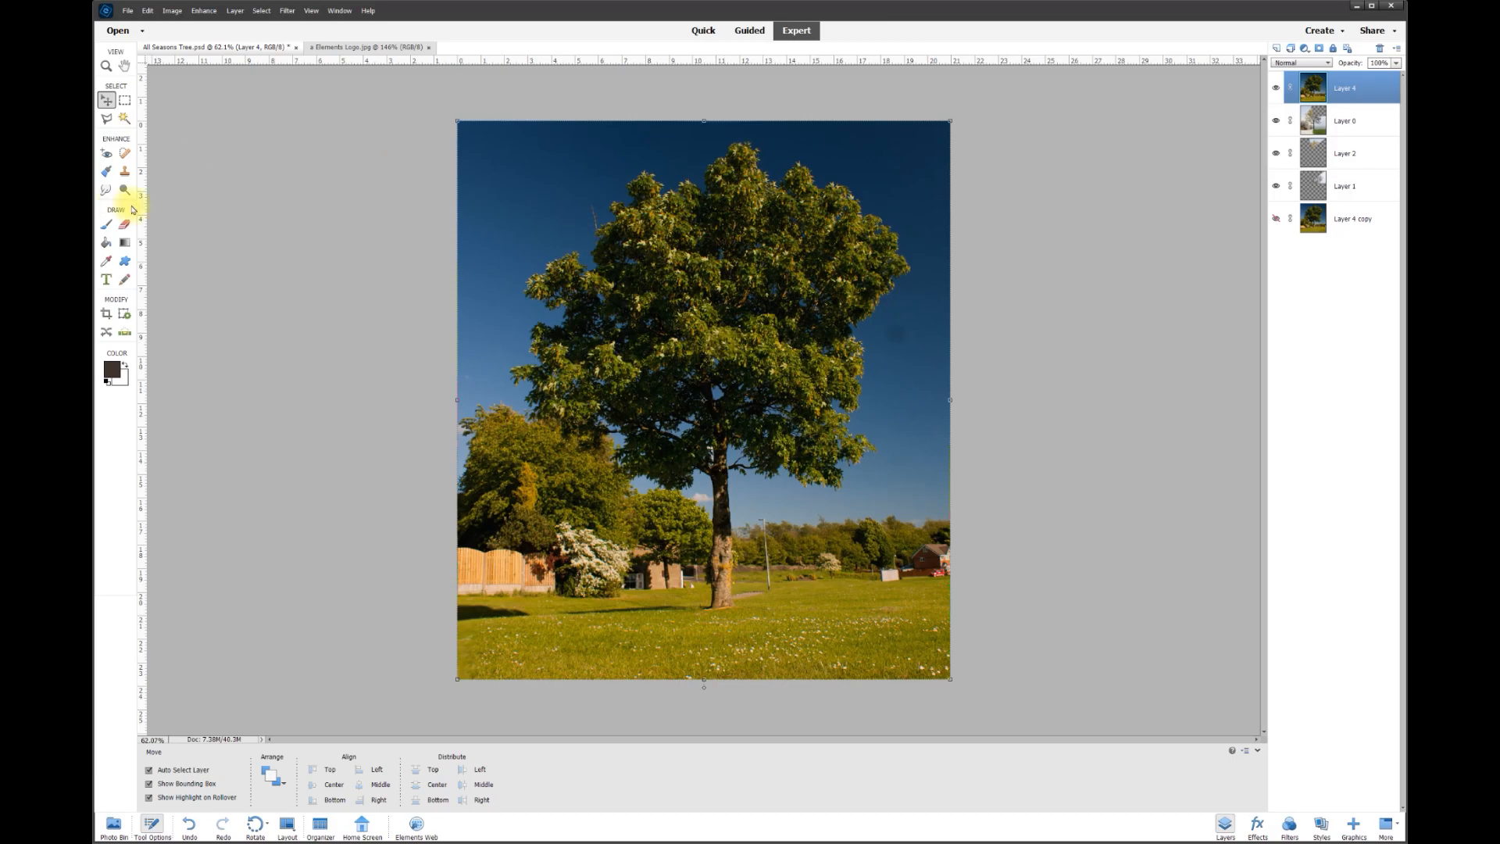
Step: Erase a soft L-shaped band on Layer 4 around the upper-right quarter of the image
left_click(126, 225)
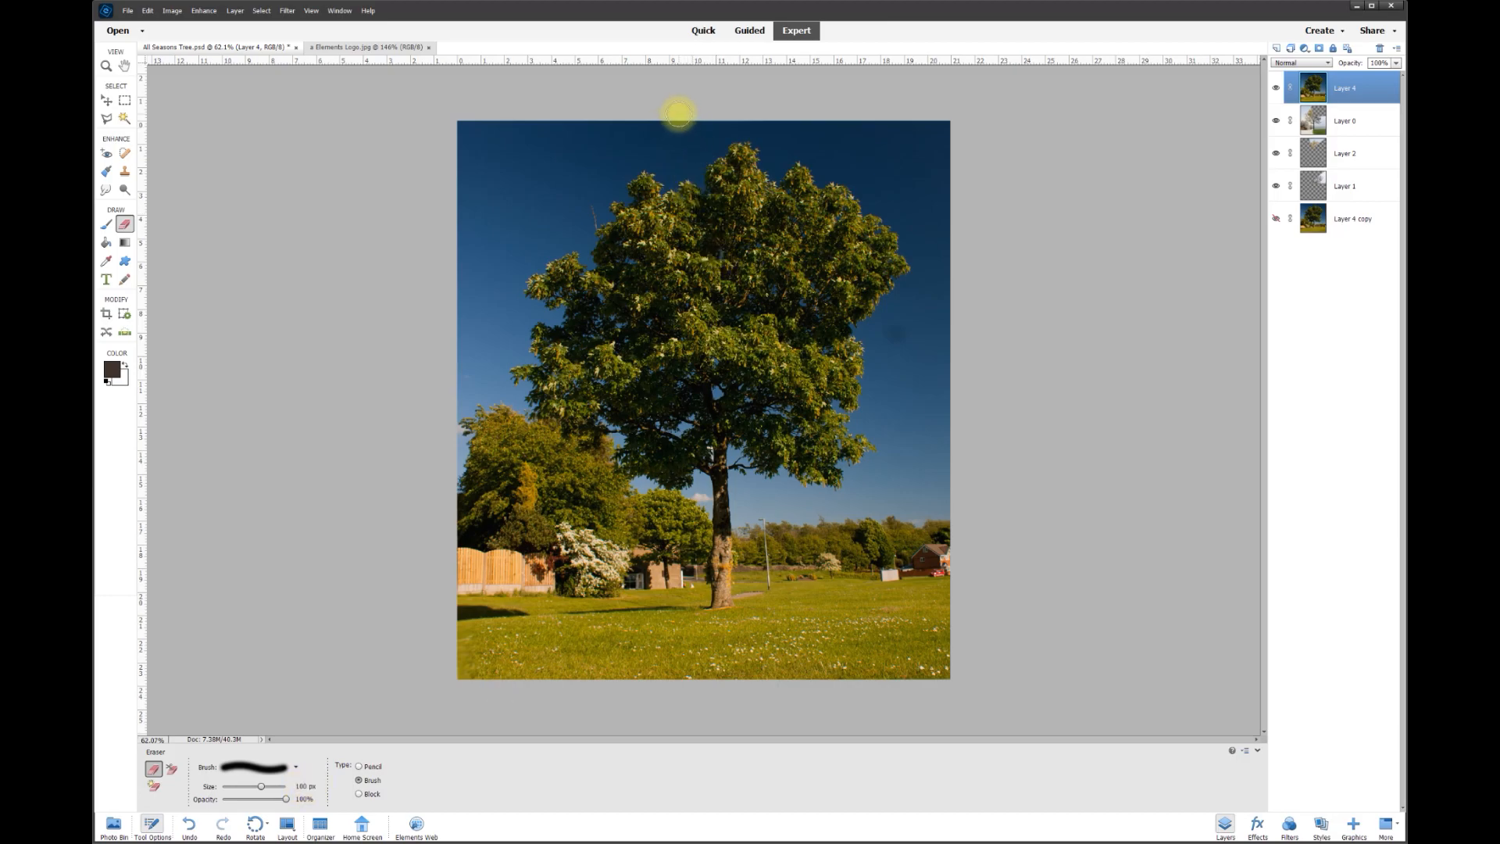
mouse_move(678, 116)
left_mouse_down()
mouse_move(692, 332)
mouse_move(727, 356)
mouse_move(969, 356)
left_mouse_up()
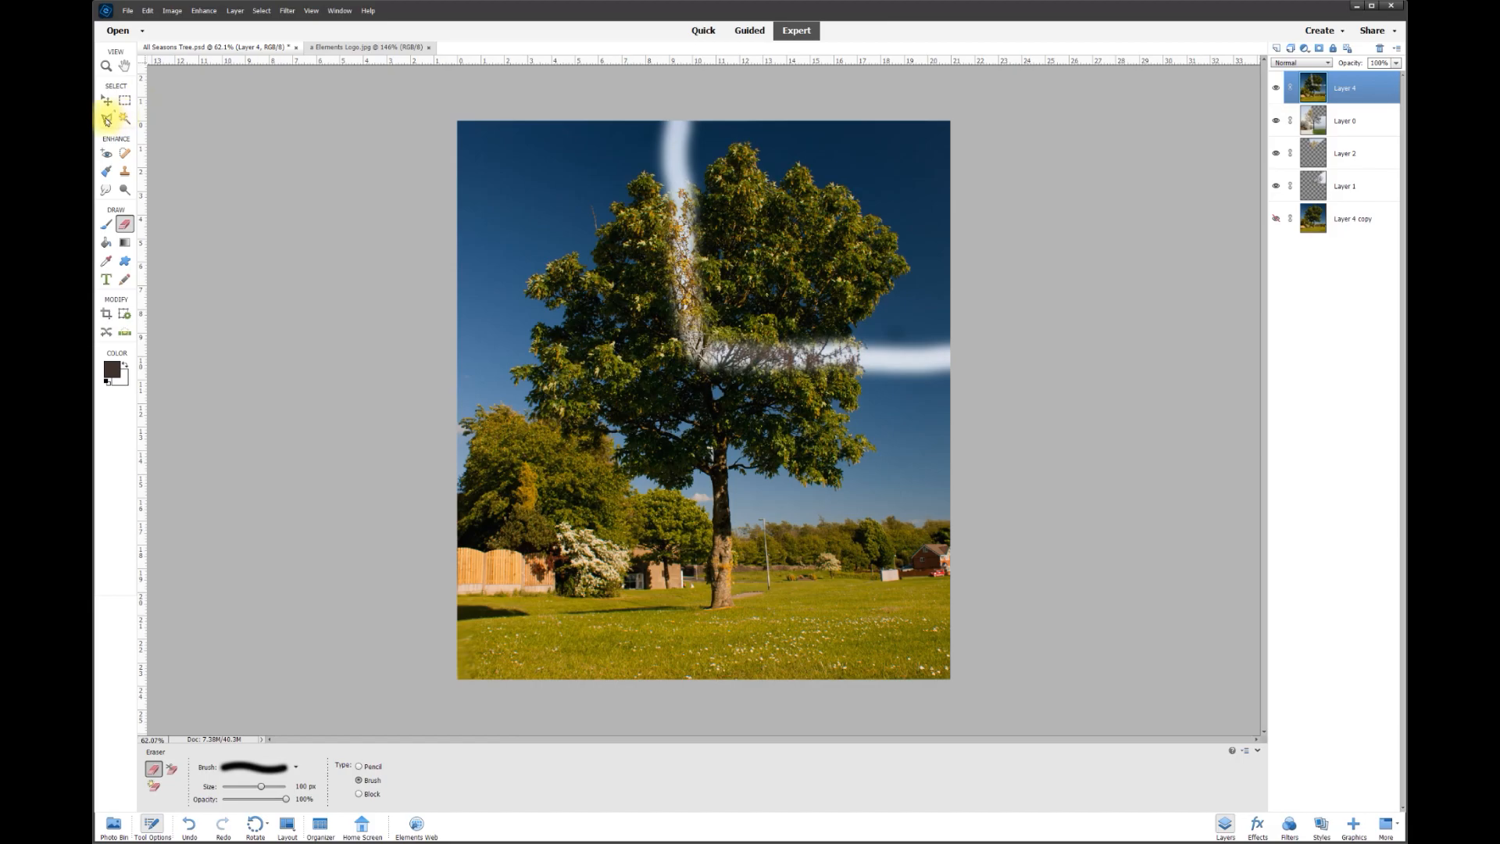
Step: Select the area outside the tree's upper-right quarter with the Polygonal Lasso, delete it from Layer 4, and deselect
left_click(107, 119)
left_click(427, 104)
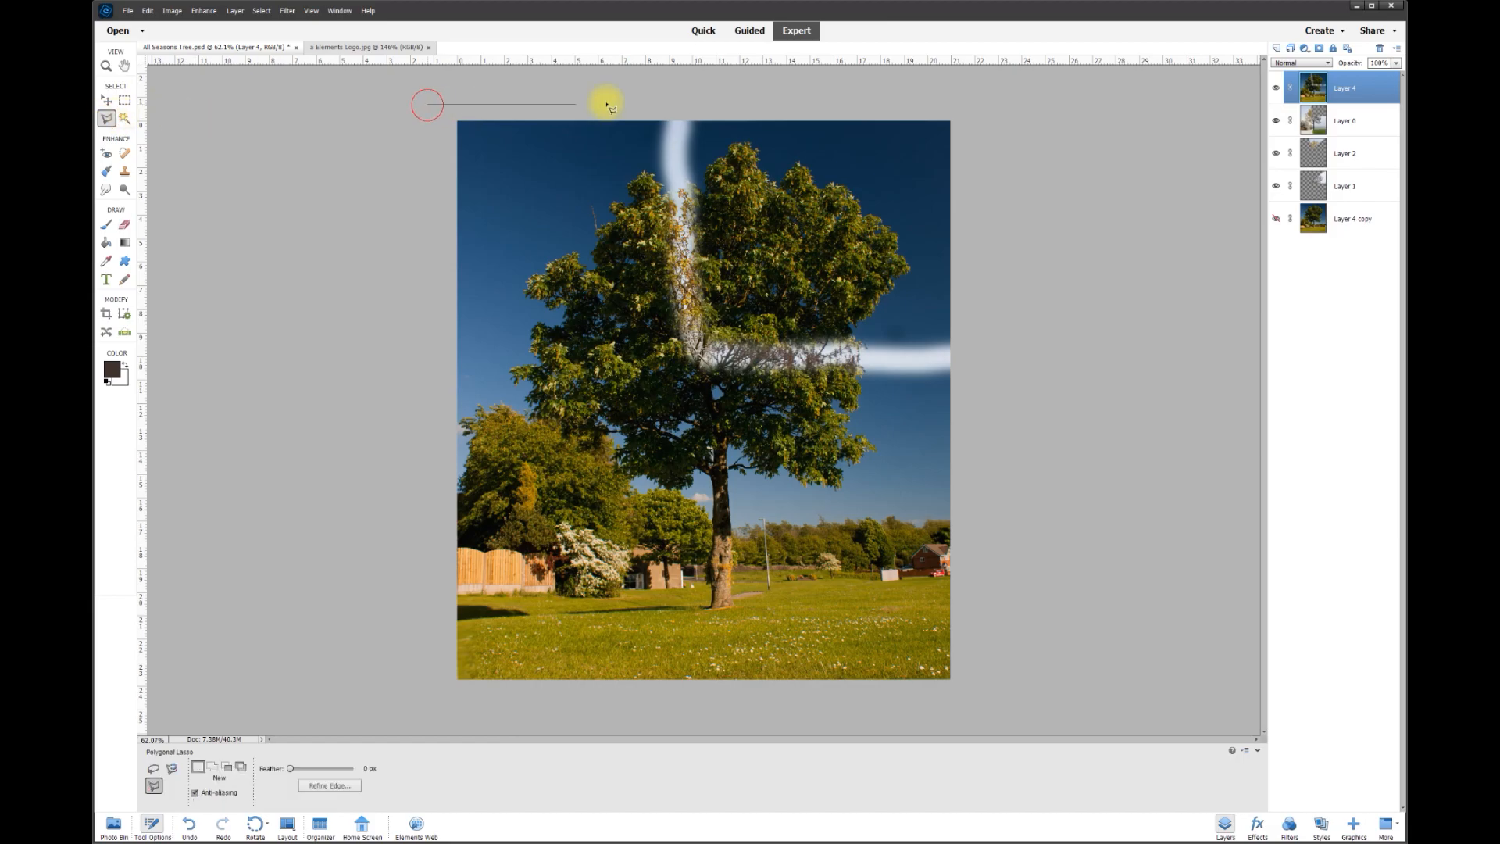
left_click(679, 110)
left_click(680, 258)
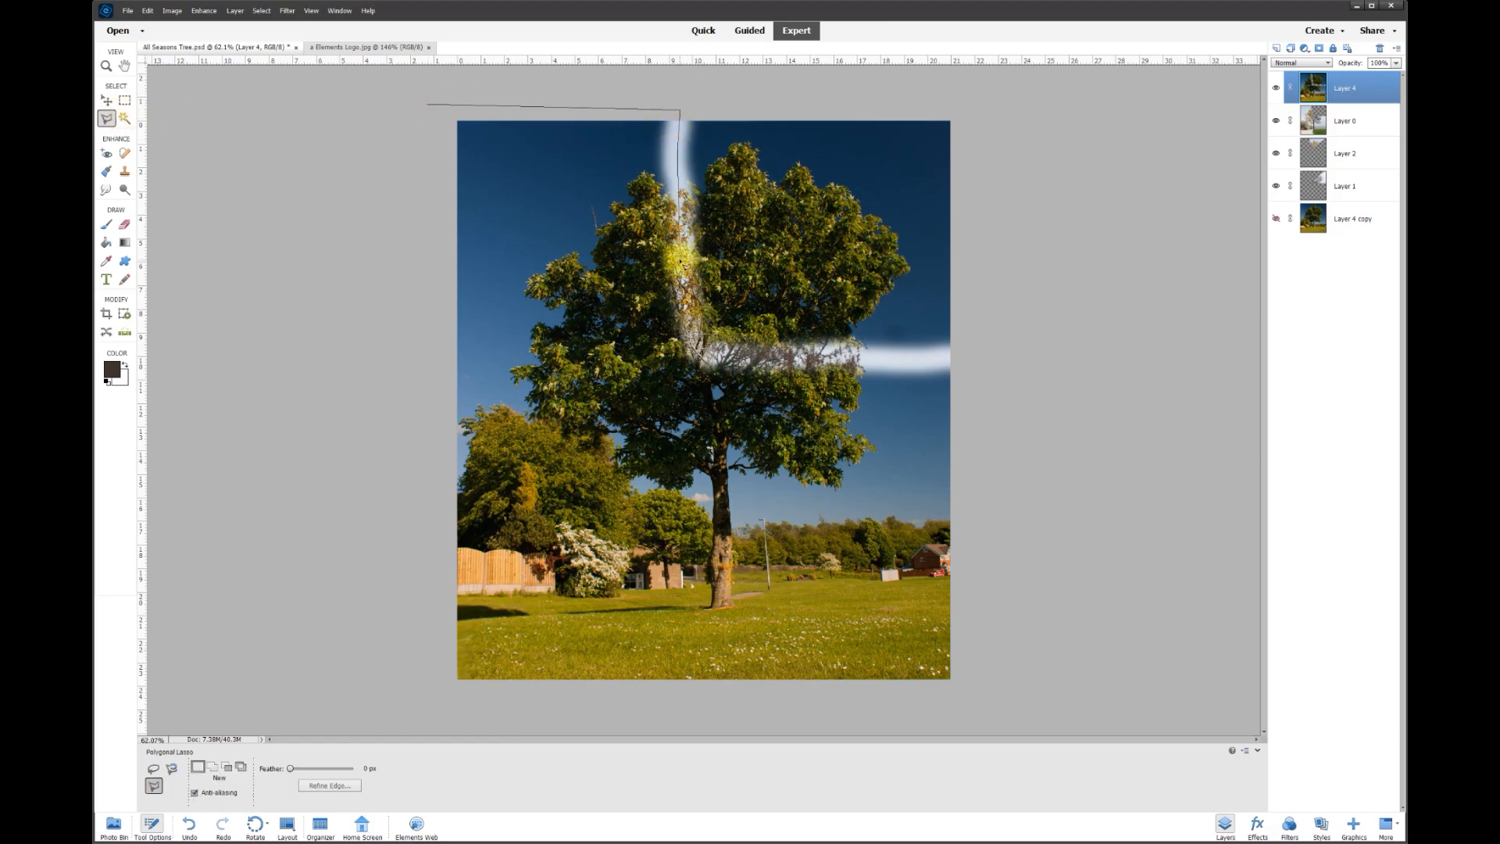
left_click(693, 326)
left_click(708, 357)
left_click(982, 356)
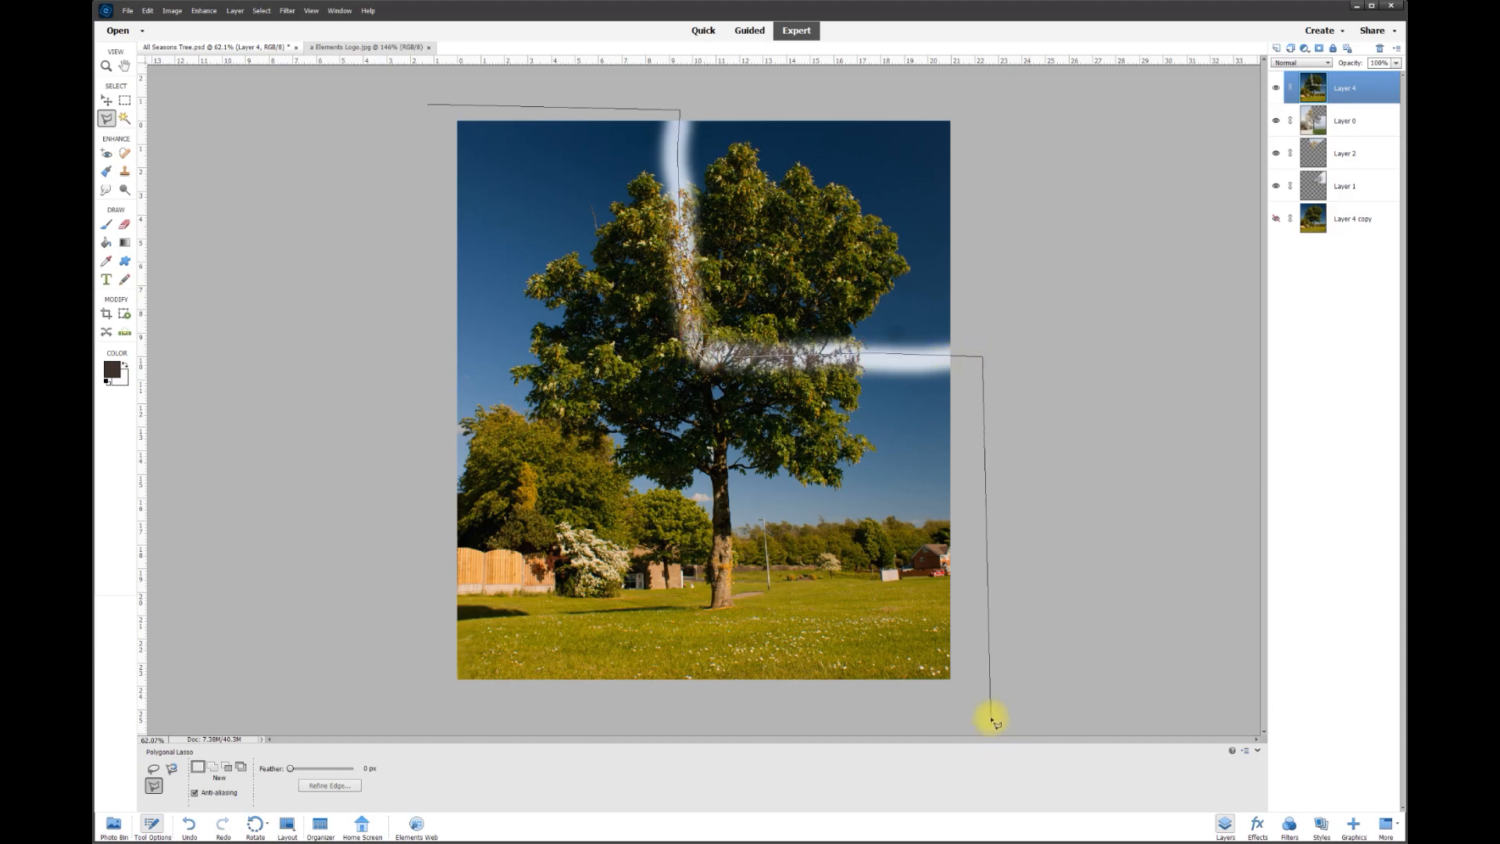
left_click(980, 694)
double_click(430, 698)
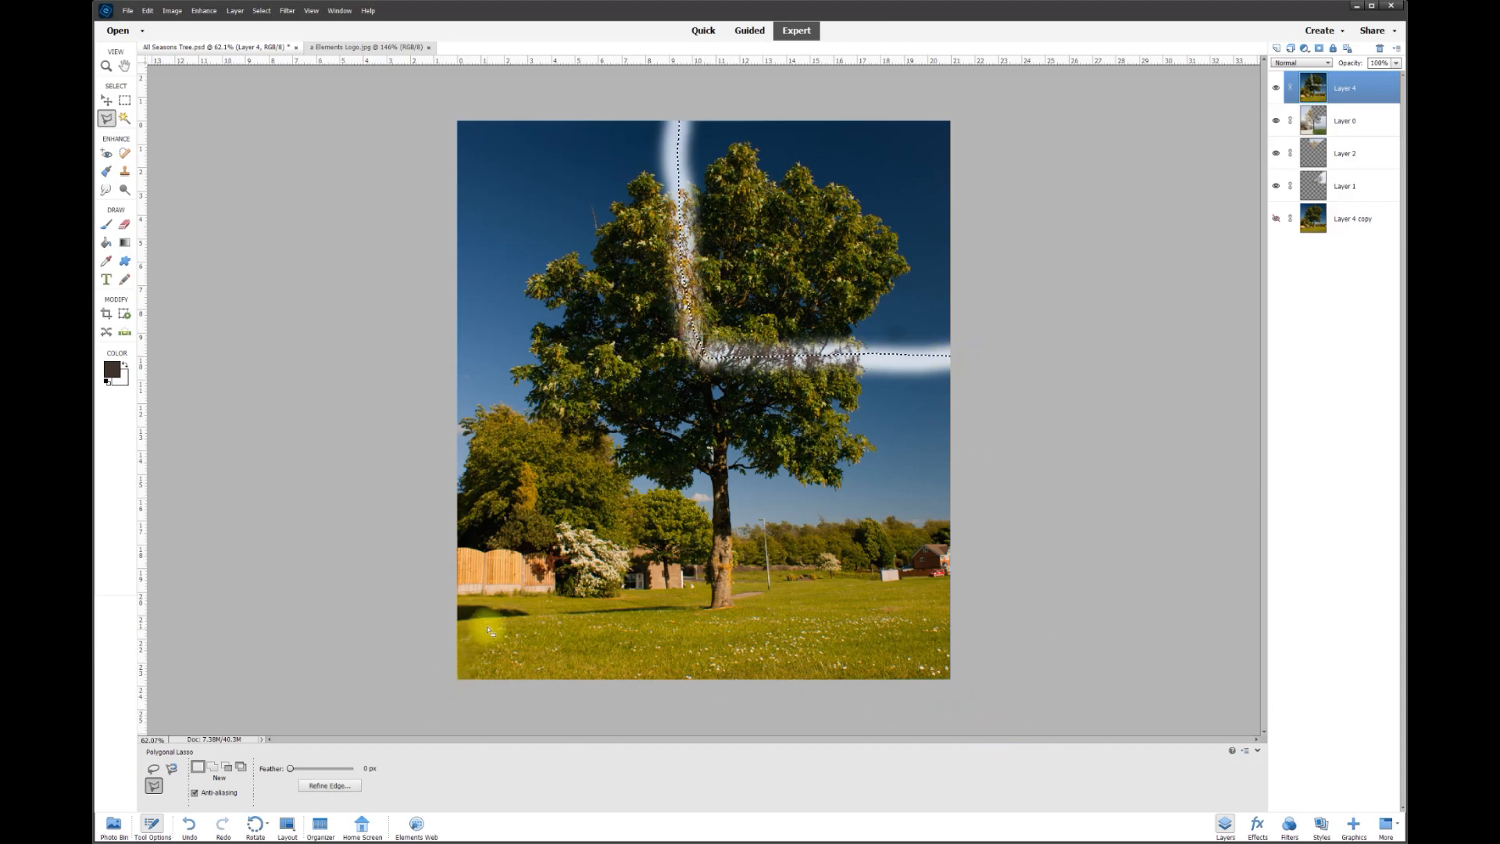
key("Delete")
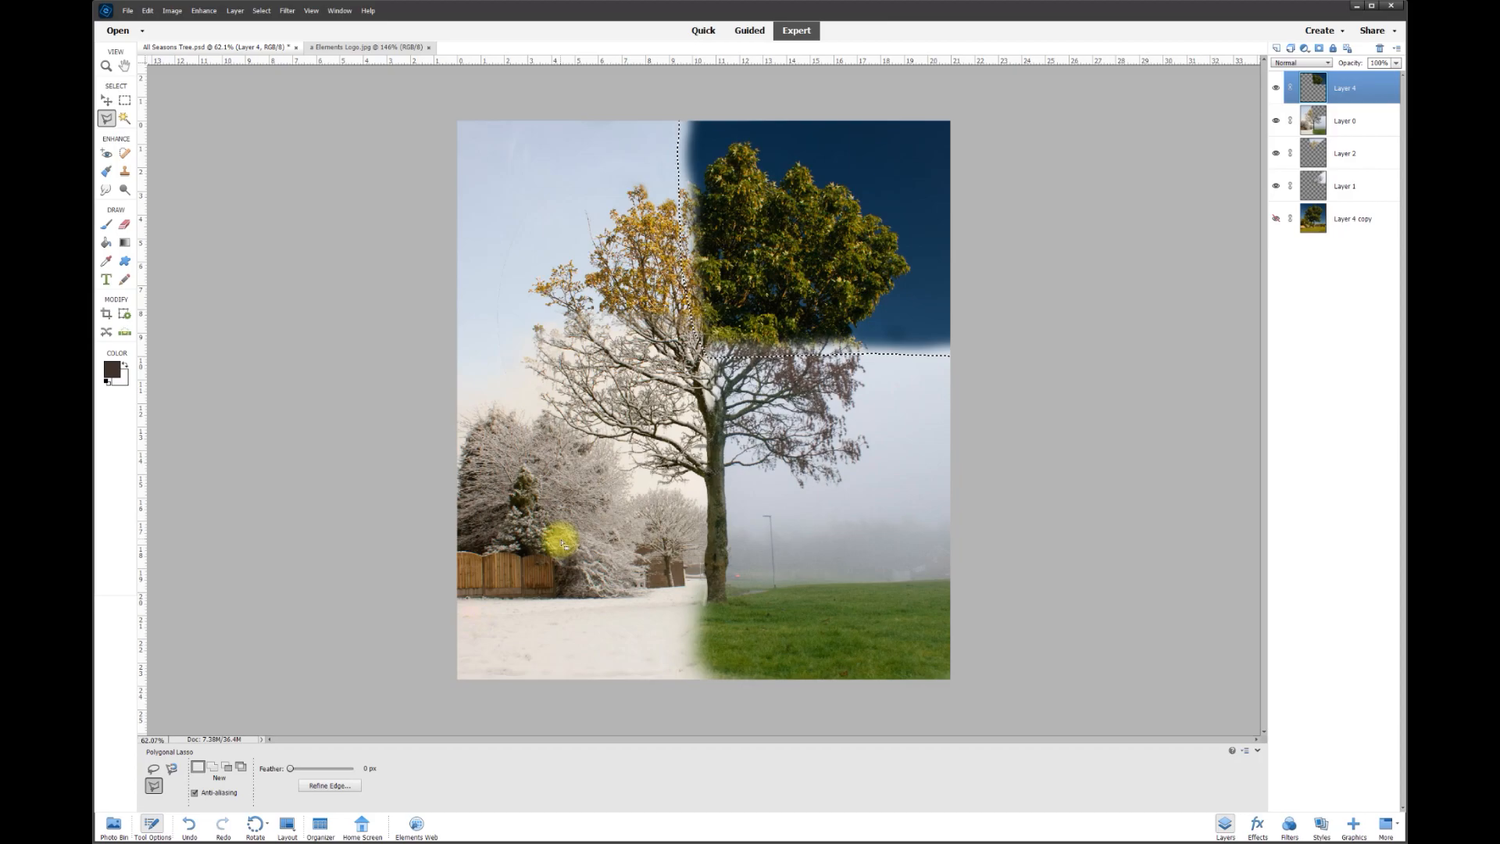
key("ctrl+d")
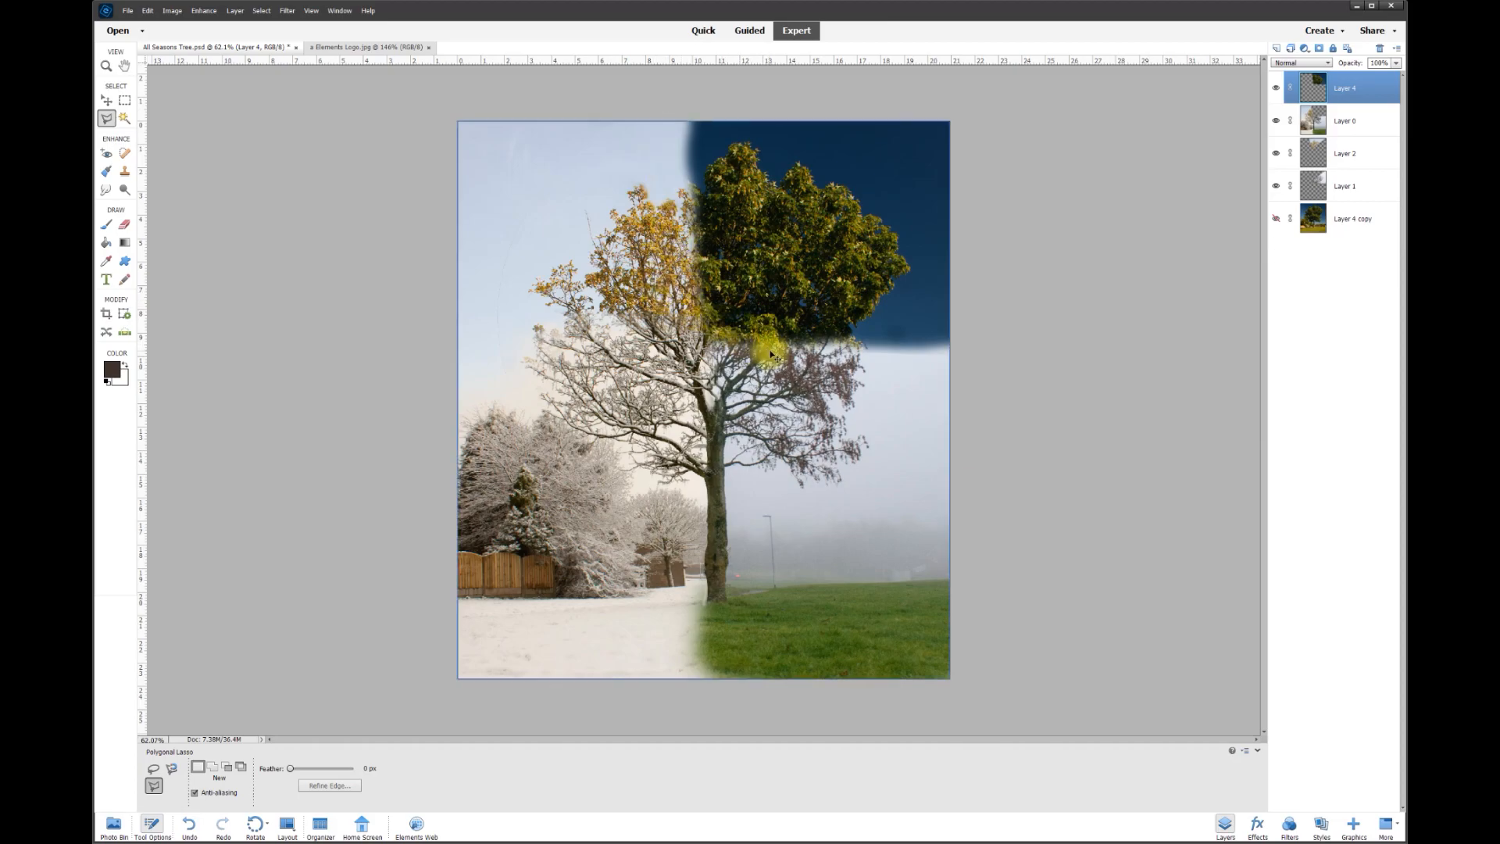
Step: Undo the lasso deletion and the erased band on Layer 4
key("ctrl+z")
key("ctrl+z")
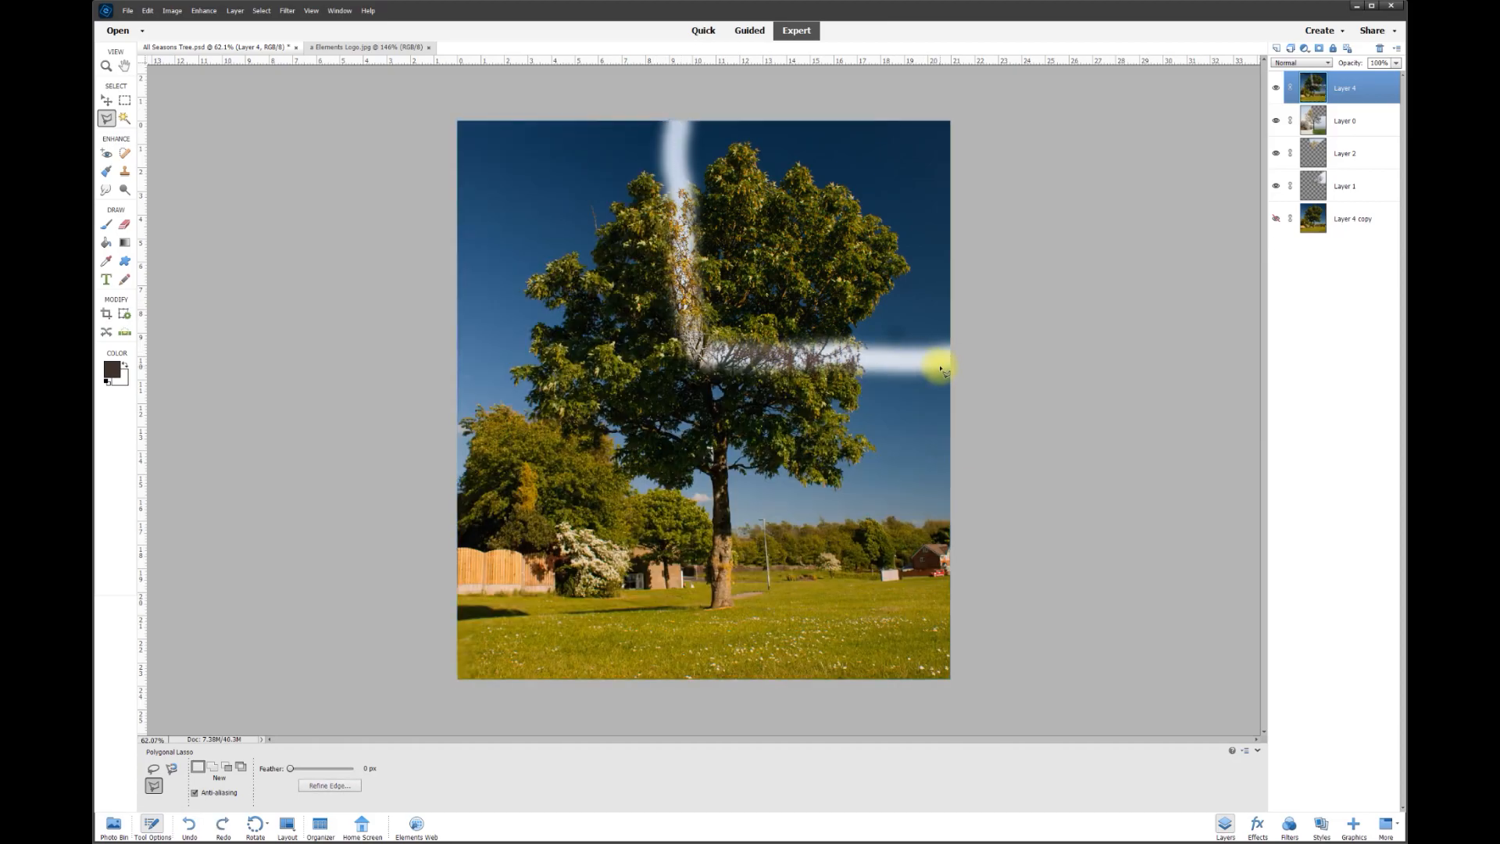
key("ctrl+z")
Step: Erase the left half and the lower part of Layer 4 with a larger soft eraser, keeping the upper-right summer foliage
left_click(125, 225)
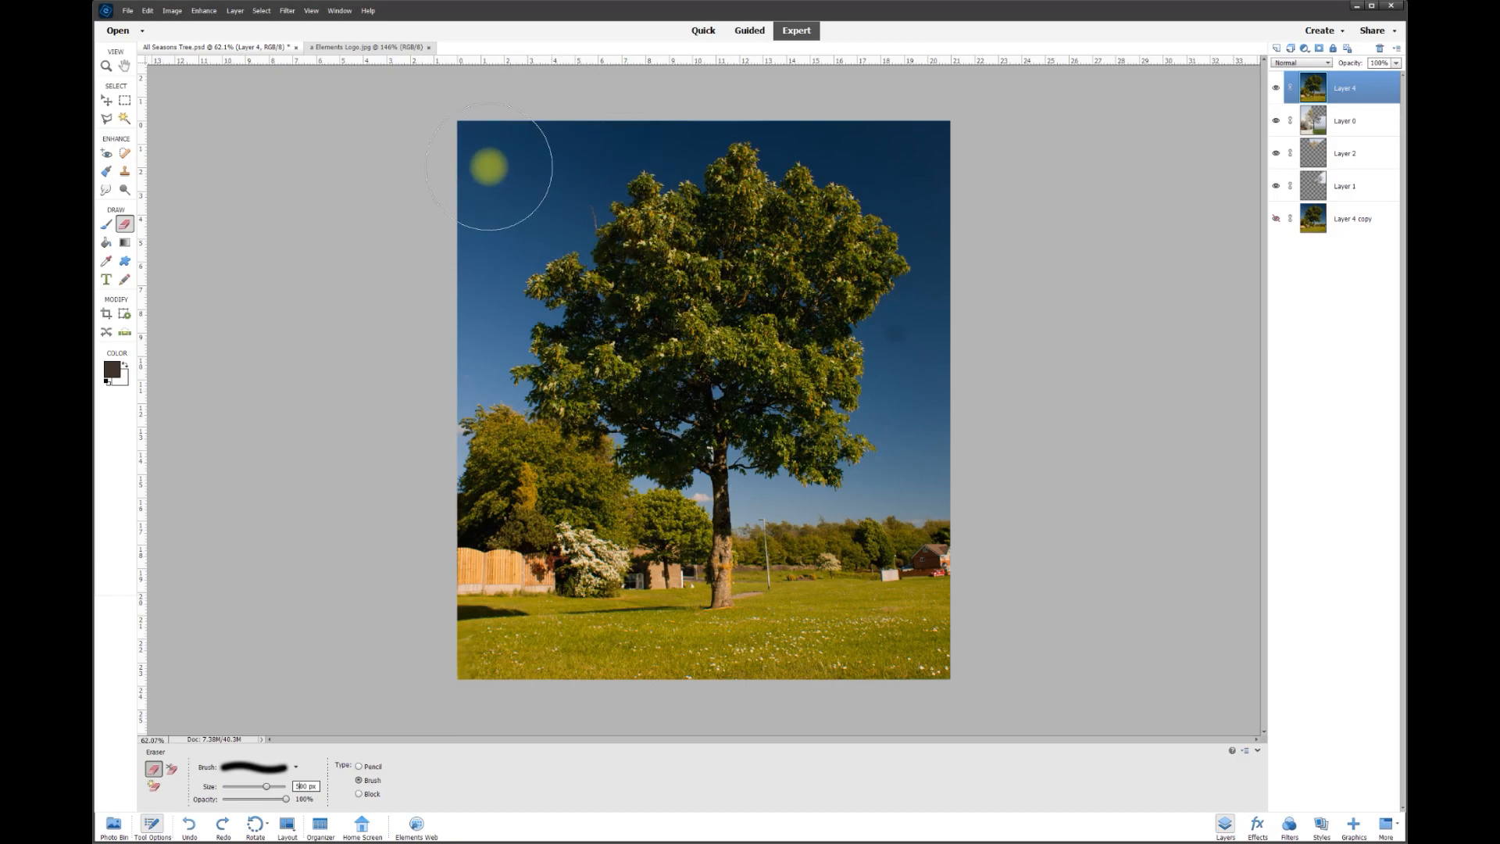
mouse_move(476, 140)
left_mouse_down()
mouse_move(492, 594)
mouse_move(578, 652)
mouse_move(656, 652)
left_mouse_up()
mouse_move(839, 652)
left_mouse_down()
mouse_move(1021, 643)
mouse_move(940, 629)
mouse_move(542, 636)
mouse_move(465, 363)
mouse_move(462, 124)
mouse_move(495, 184)
mouse_move(543, 459)
mouse_move(672, 539)
mouse_move(921, 593)
mouse_move(653, 613)
mouse_move(948, 541)
mouse_move(770, 536)
mouse_move(633, 489)
mouse_move(586, 154)
mouse_move(606, 395)
mouse_move(663, 469)
mouse_move(804, 526)
mouse_move(904, 526)
mouse_move(842, 544)
left_mouse_up()
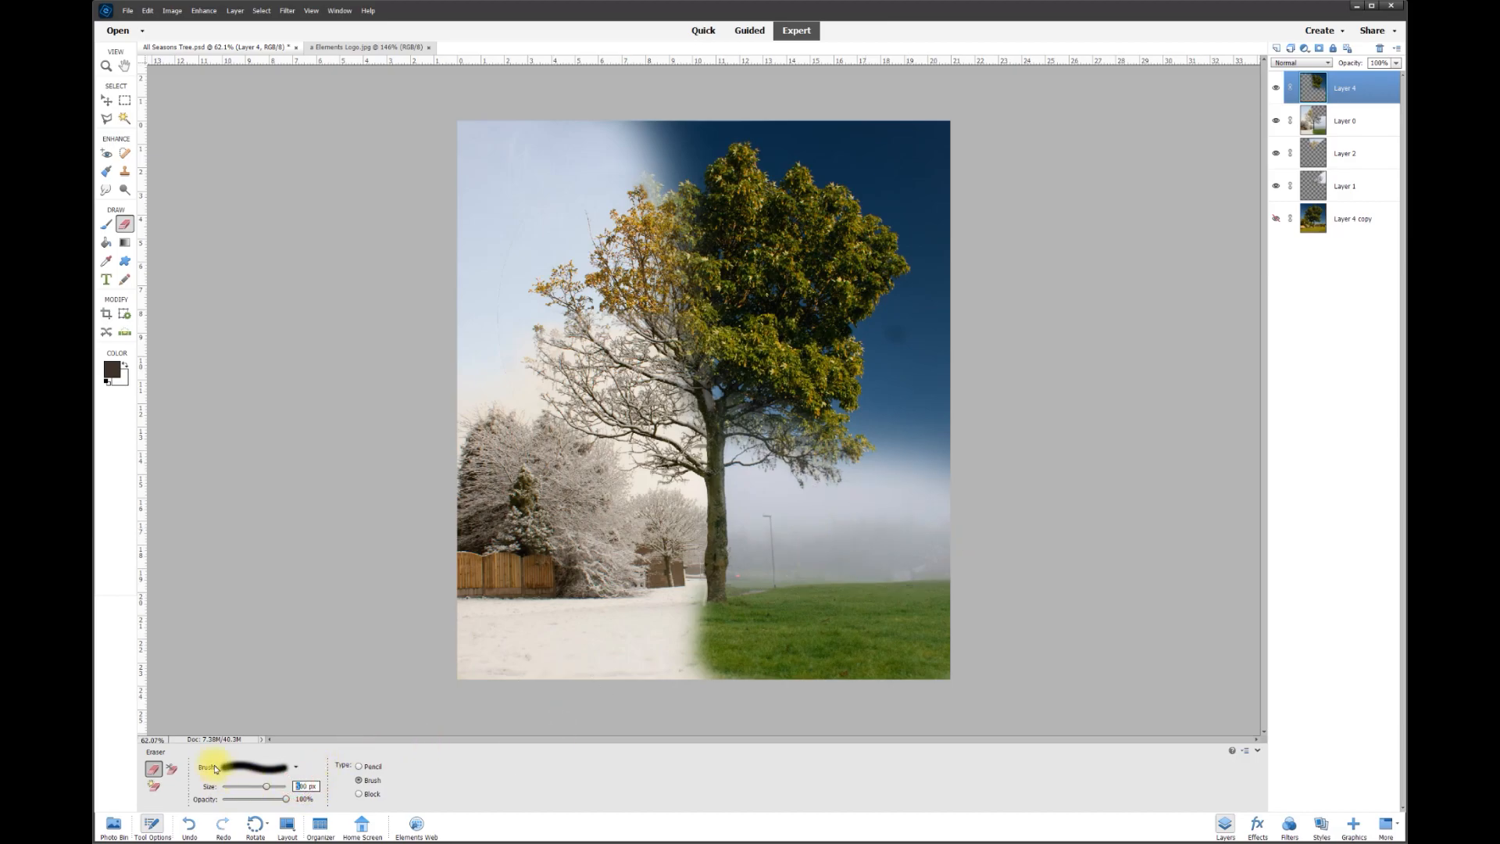
Step: Refine the soft edges of the summer foliage by adjusting the eraser size and erasing below the crown and along the upper sky
mouse_move(742, 406)
left_mouse_down()
mouse_move(729, 429)
mouse_move(757, 429)
mouse_move(798, 471)
left_mouse_up()
left_click(296, 799)
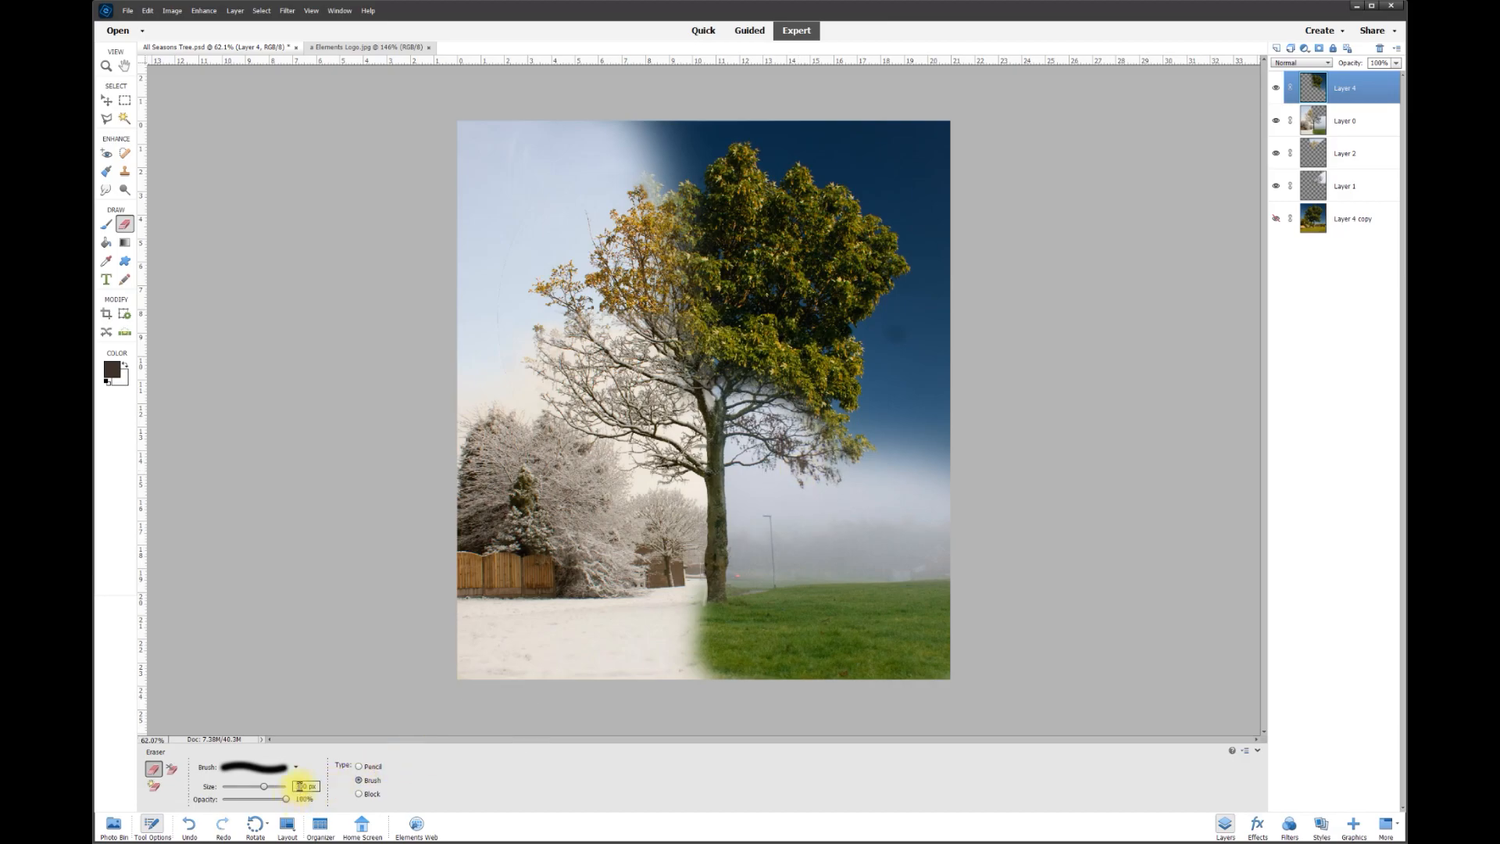
left_click(889, 454)
left_click(917, 455)
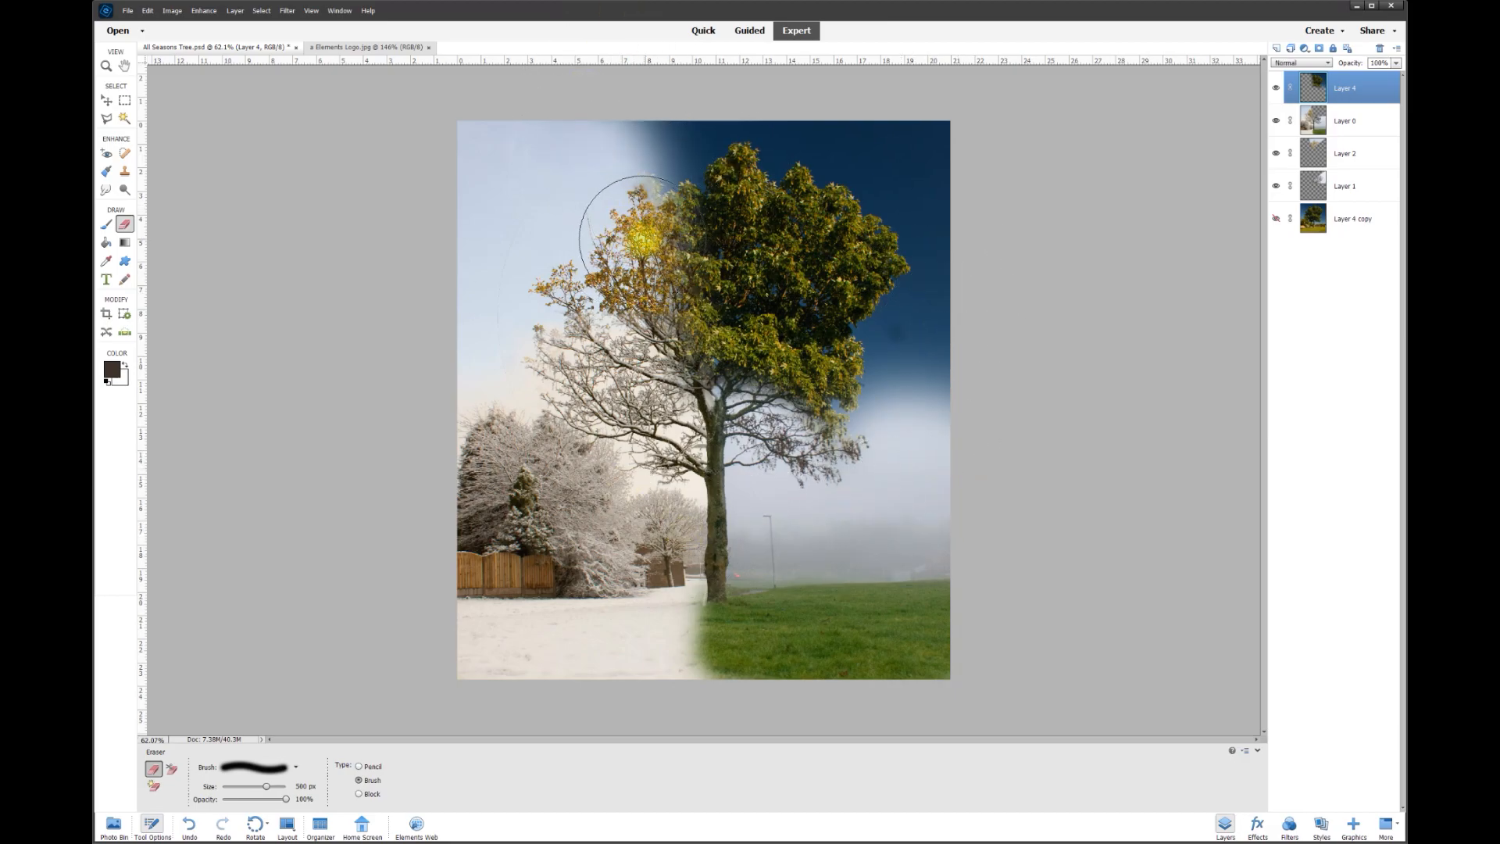
left_click_drag(633, 208, 630, 178)
left_click(627, 151)
left_click(627, 136)
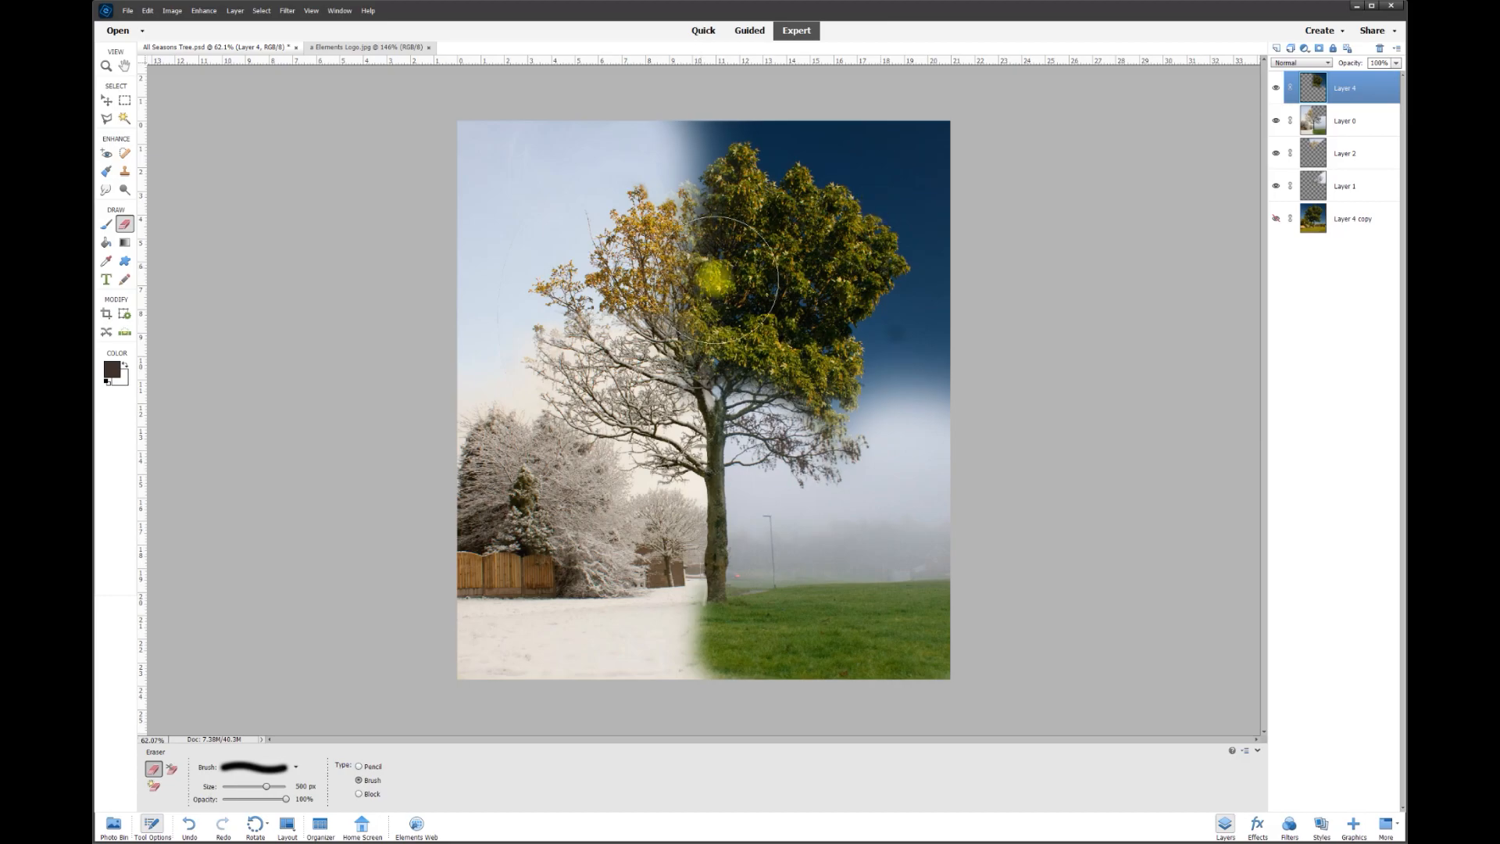
Step: Lower the opacity of Layer 4 to about 80% so the summer section blends with the layers beneath
left_click(106, 100)
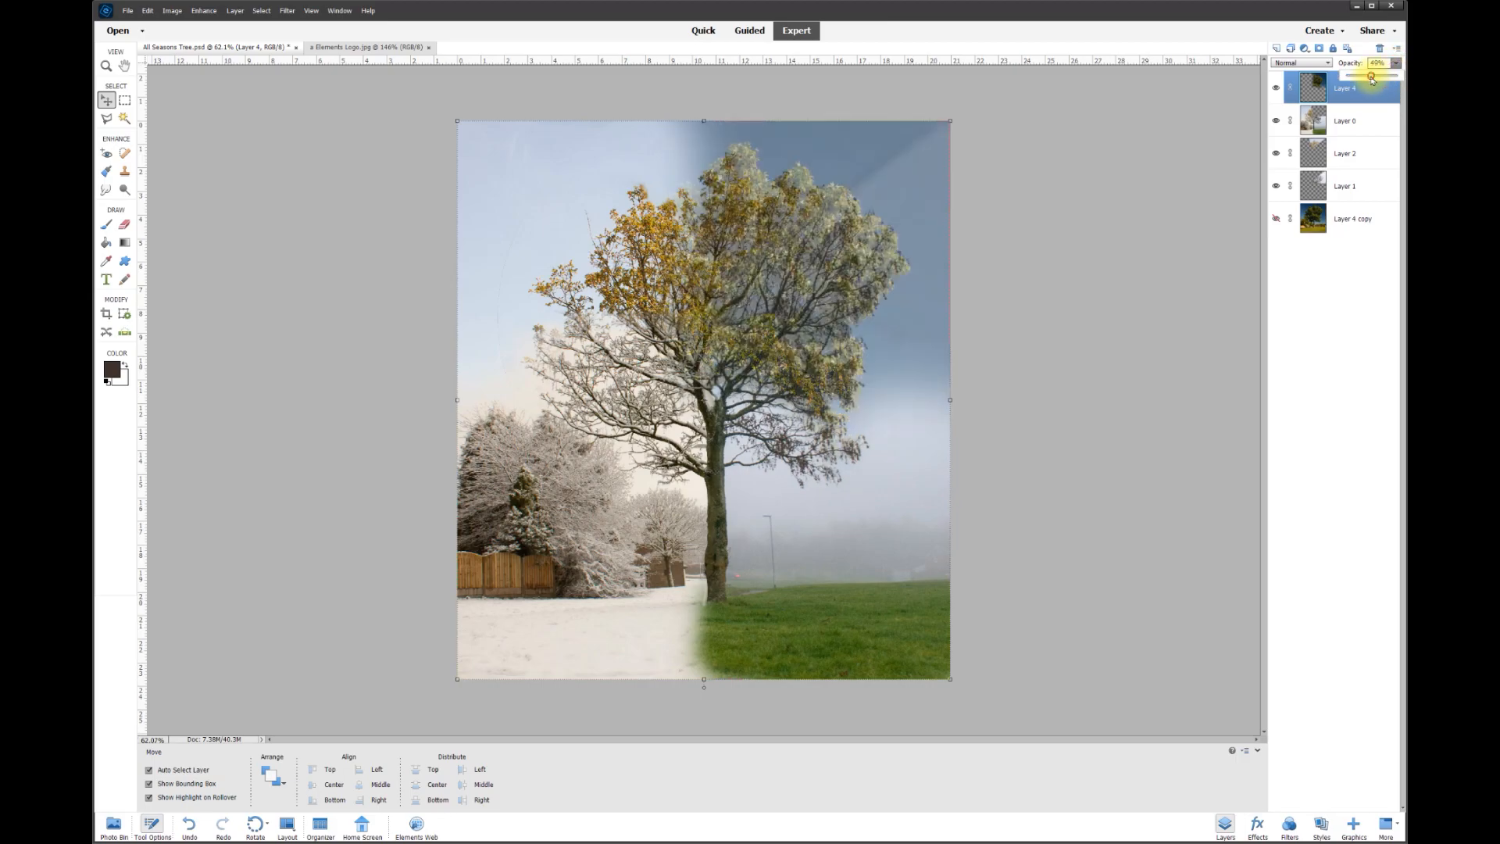
left_click_drag(1362, 79, 1389, 78)
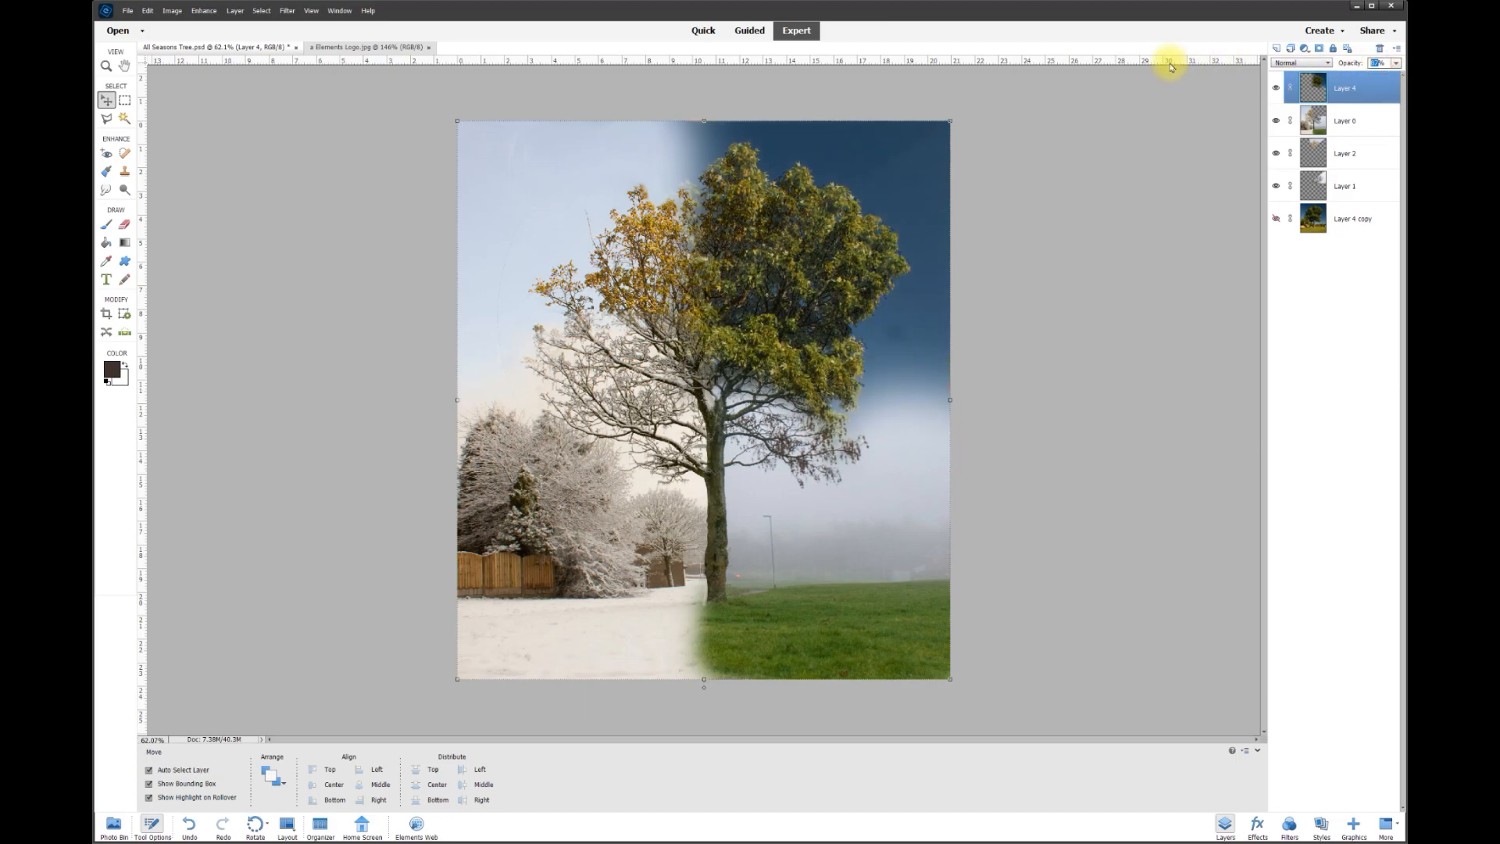
Step: Compare the composite with and without the summer foliage by toggling Layer 4's visibility, leaving it shown and no layer selected
left_click(1277, 90)
left_click(1277, 89)
left_click(1276, 90)
left_click(1277, 89)
left_click(1276, 89)
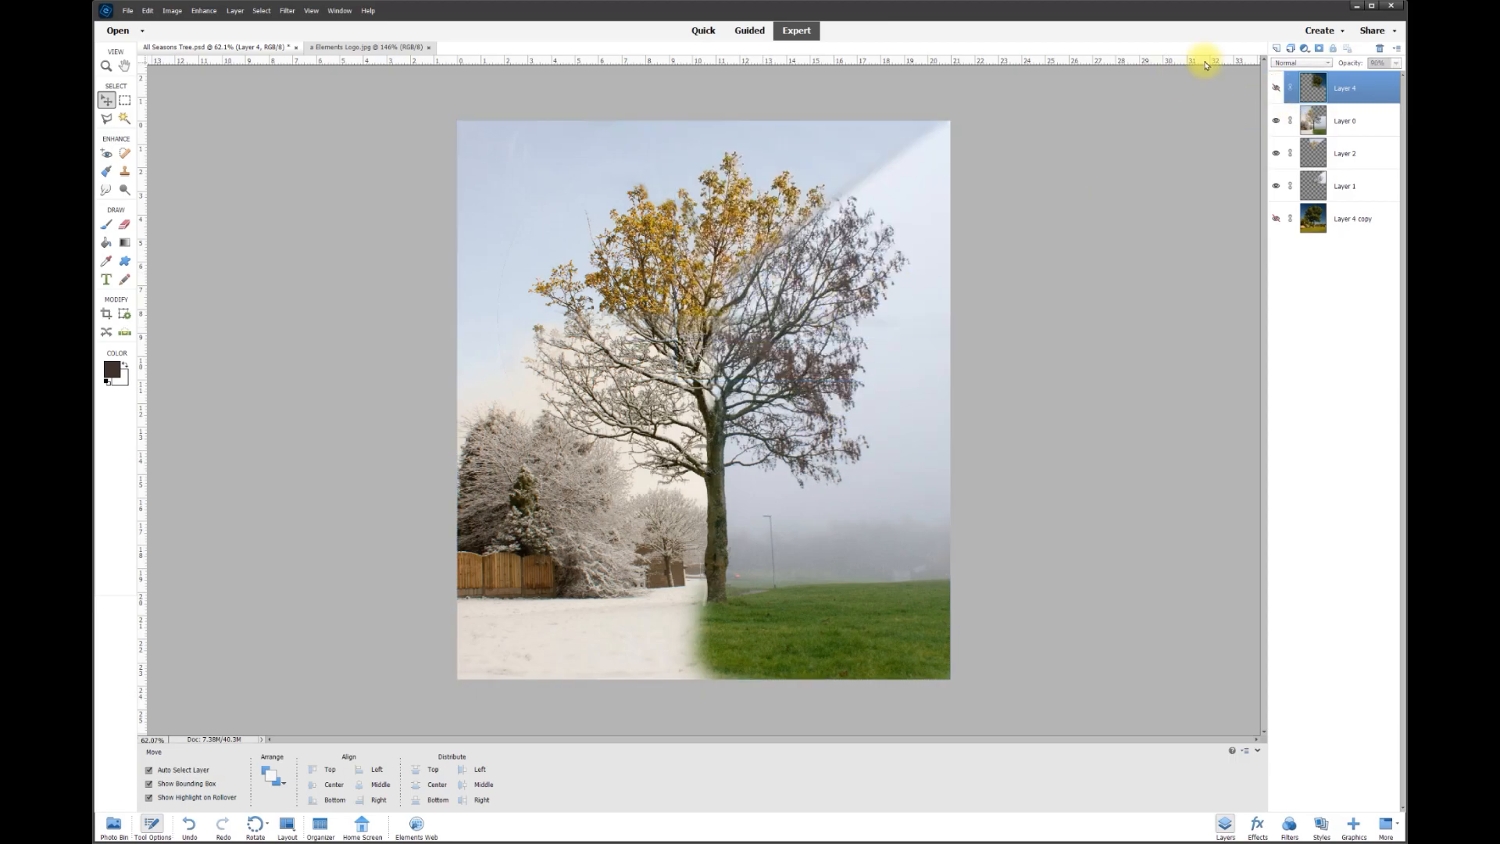
left_click(1276, 89)
left_click(1277, 89)
left_click(1277, 89)
left_click(1277, 89)
left_click(1276, 90)
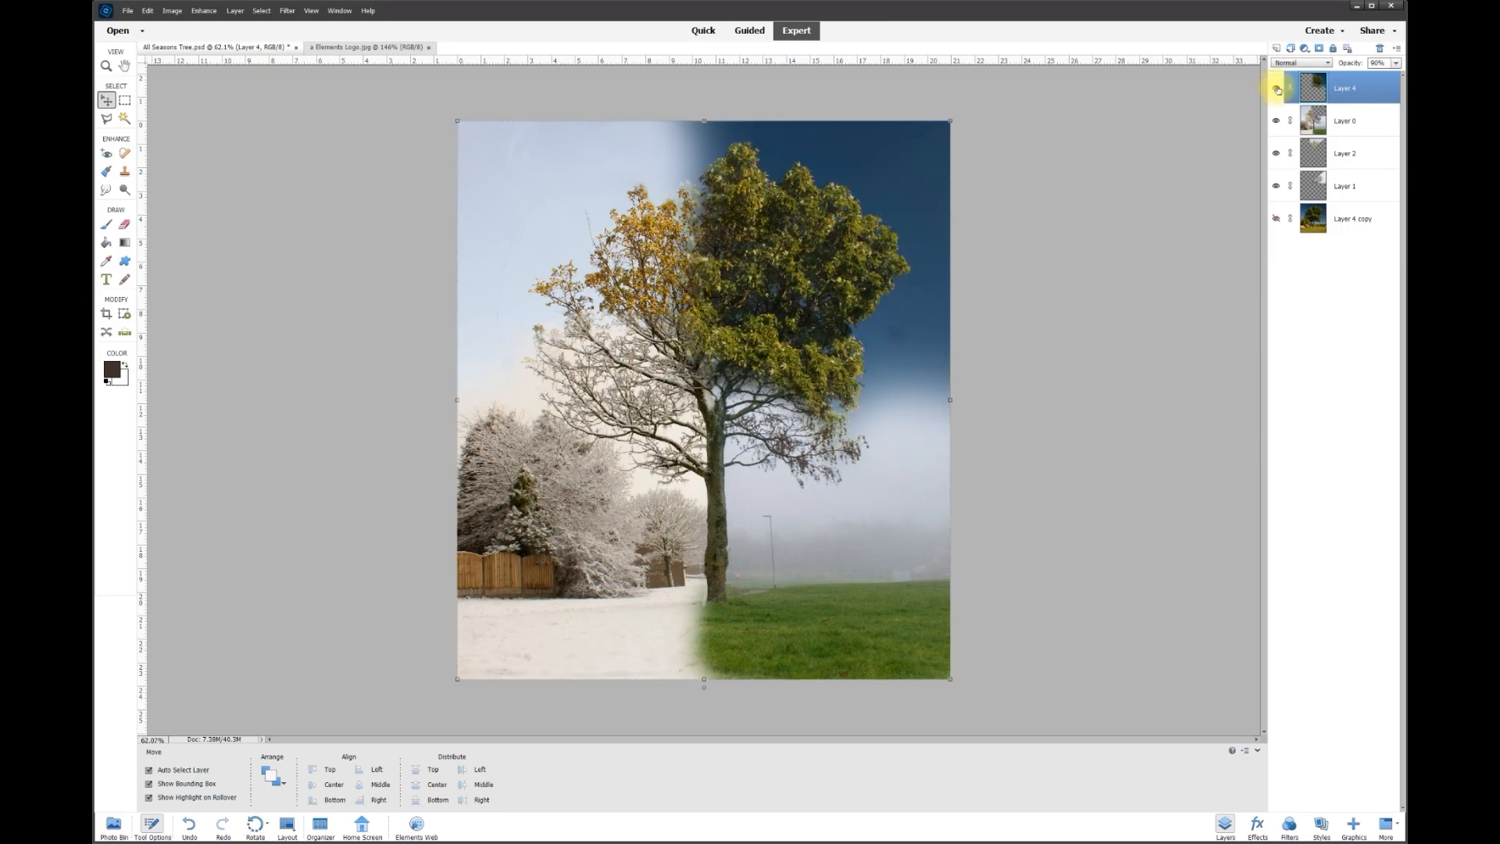
left_click(1039, 335)
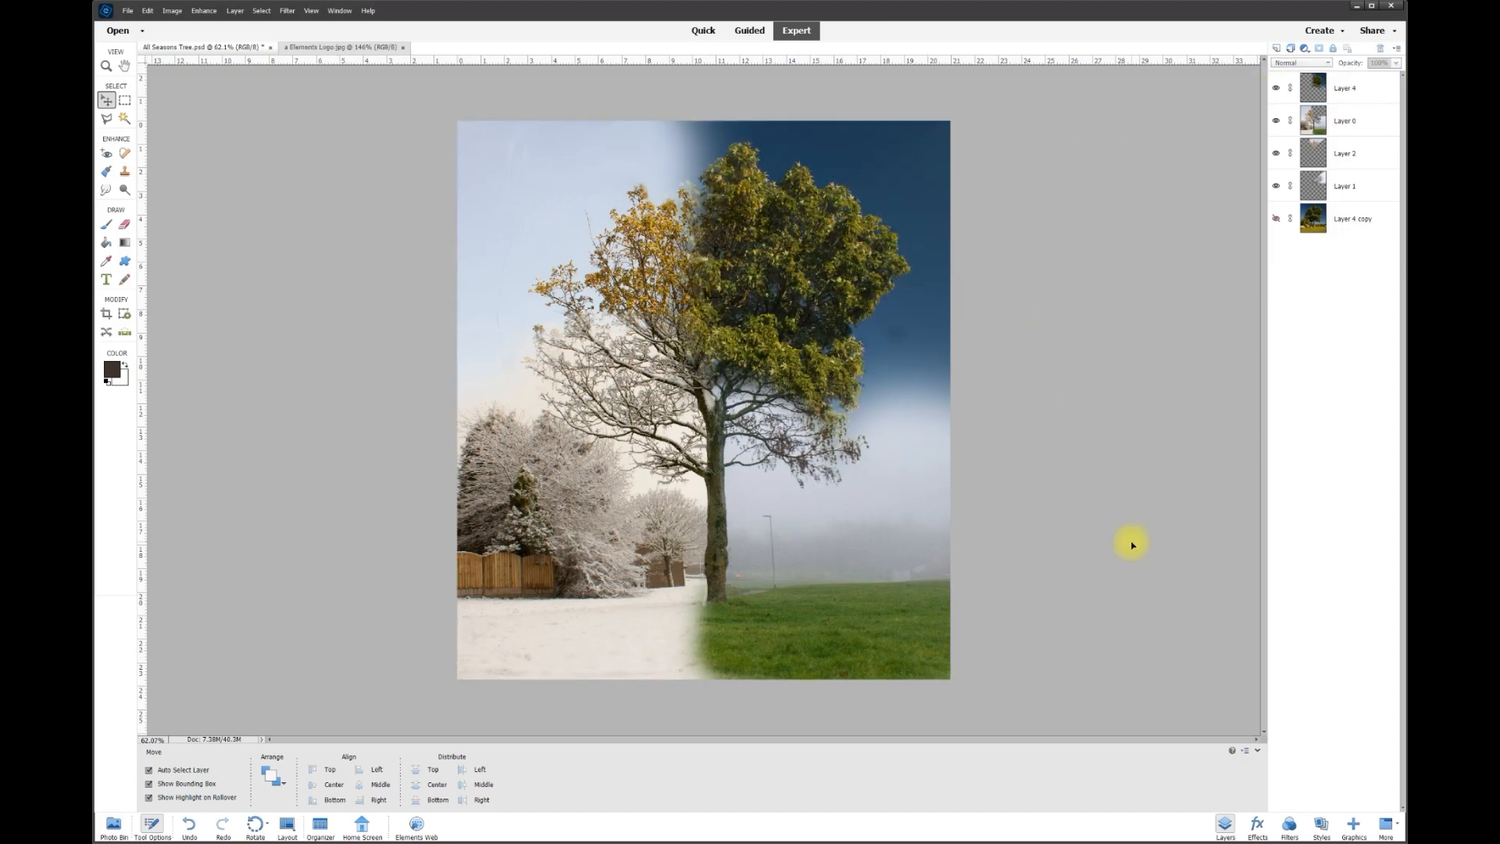